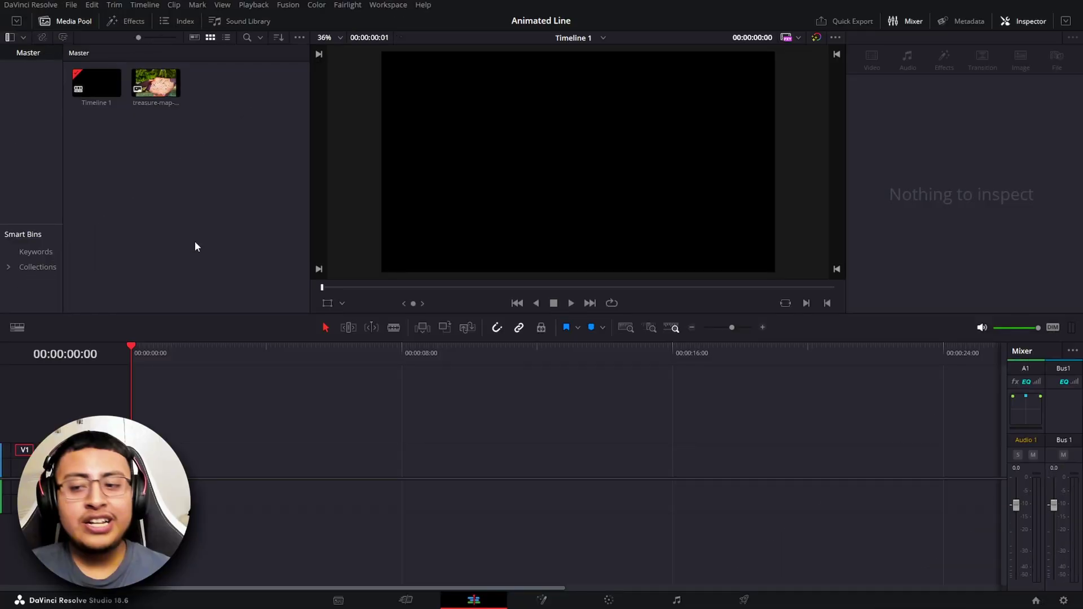
- Place the treasure map image at the start of video track V1 and open it on the Fusion page
{"action": "left_click_drag", "start_coordinate": [155, 85], "coordinate": [192, 458]}
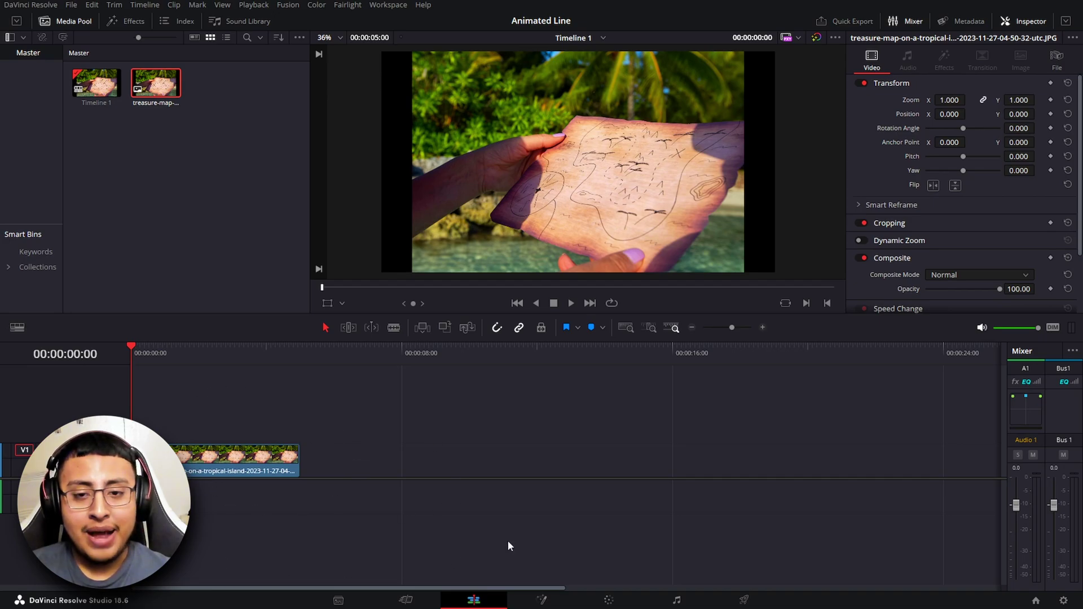
{"action": "left_click", "coordinate": [543, 601]}
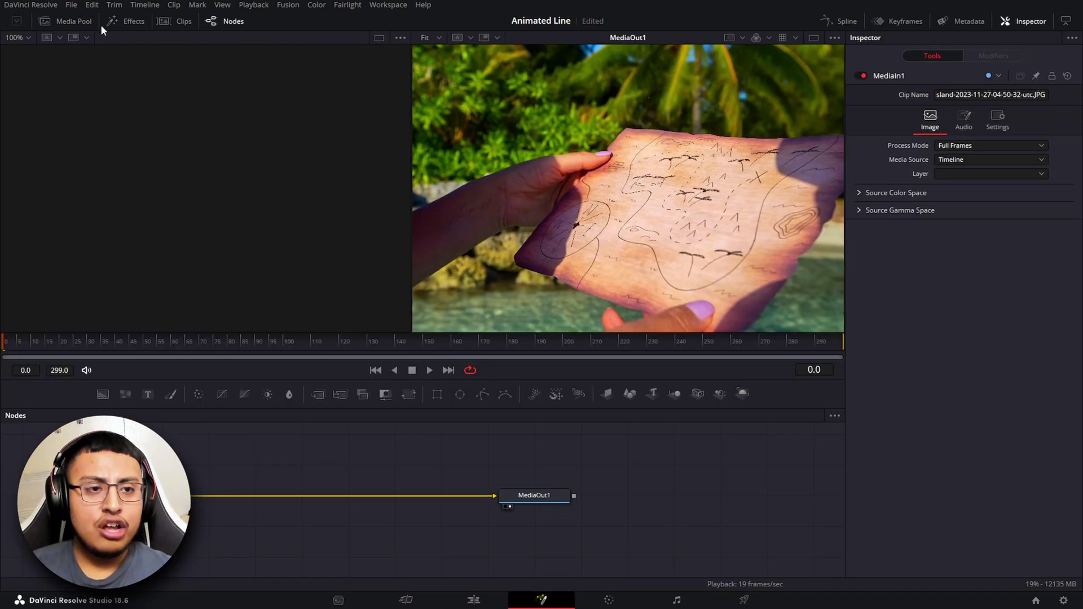
{"action": "left_click", "coordinate": [116, 25]}
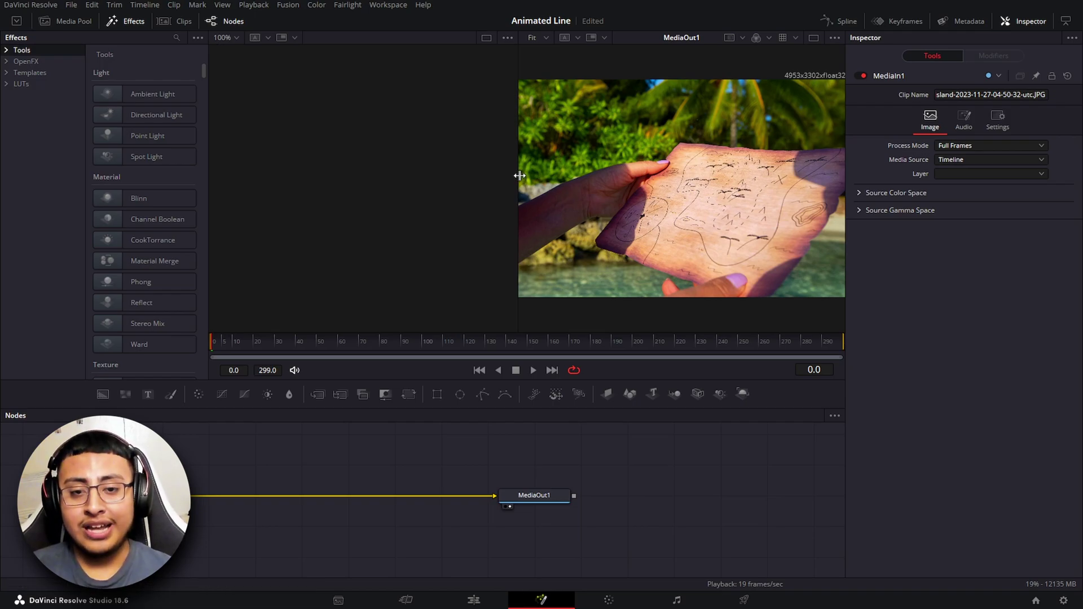
{"action": "left_click_drag", "start_coordinate": [519, 175], "coordinate": [459, 179]}
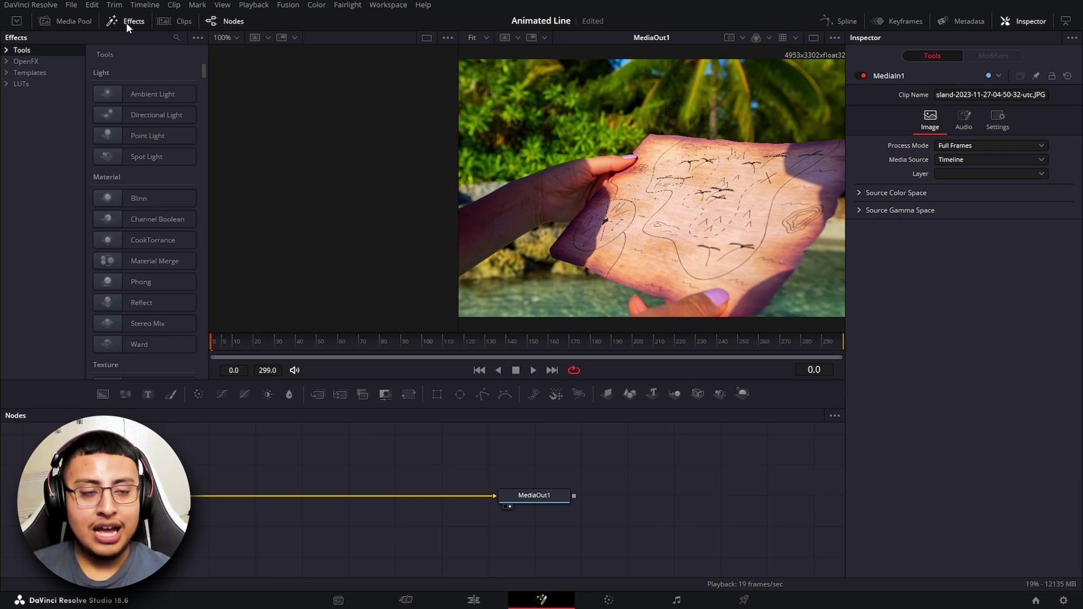
{"action": "left_click", "coordinate": [126, 22]}
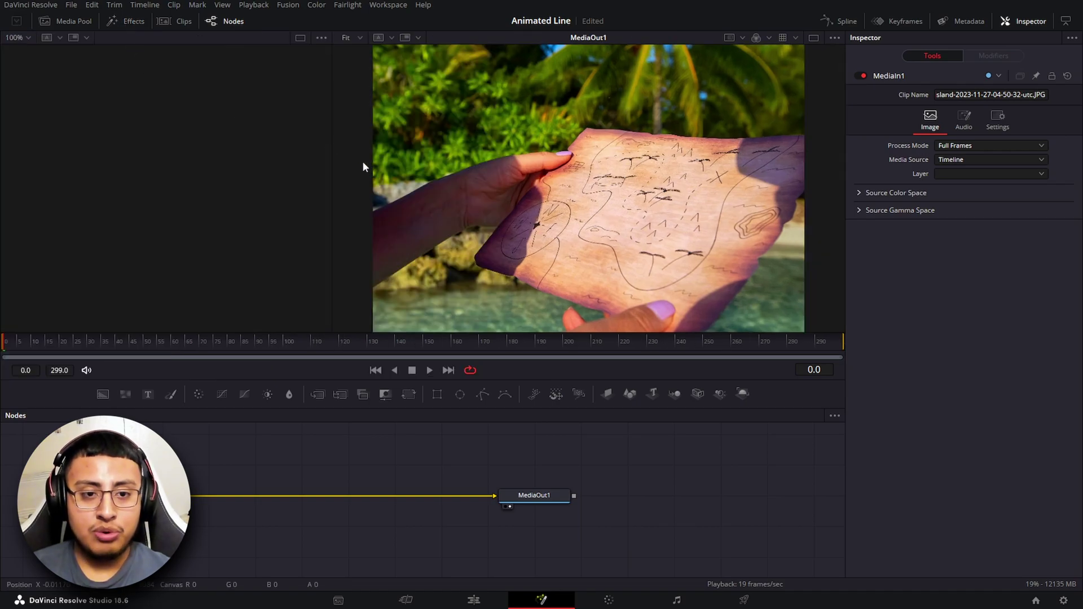
{"action": "left_click_drag", "start_coordinate": [331, 164], "coordinate": [410, 182]}
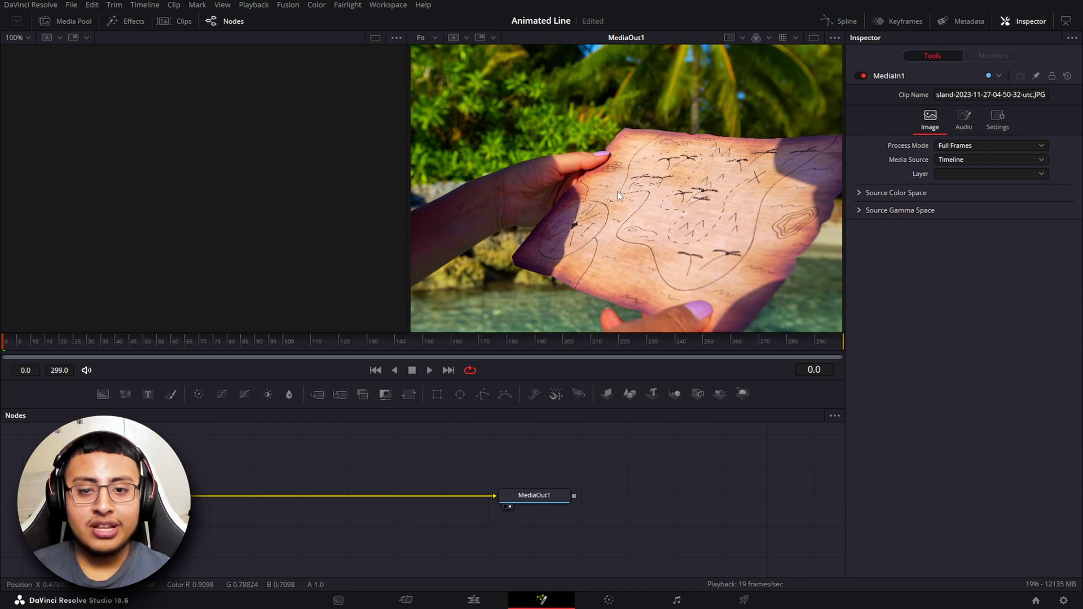
- Set the MediaOut1 viewer zoom to 25% and add a Paint node between MediaIn1 and MediaOut1
{"action": "left_click", "coordinate": [434, 39]}
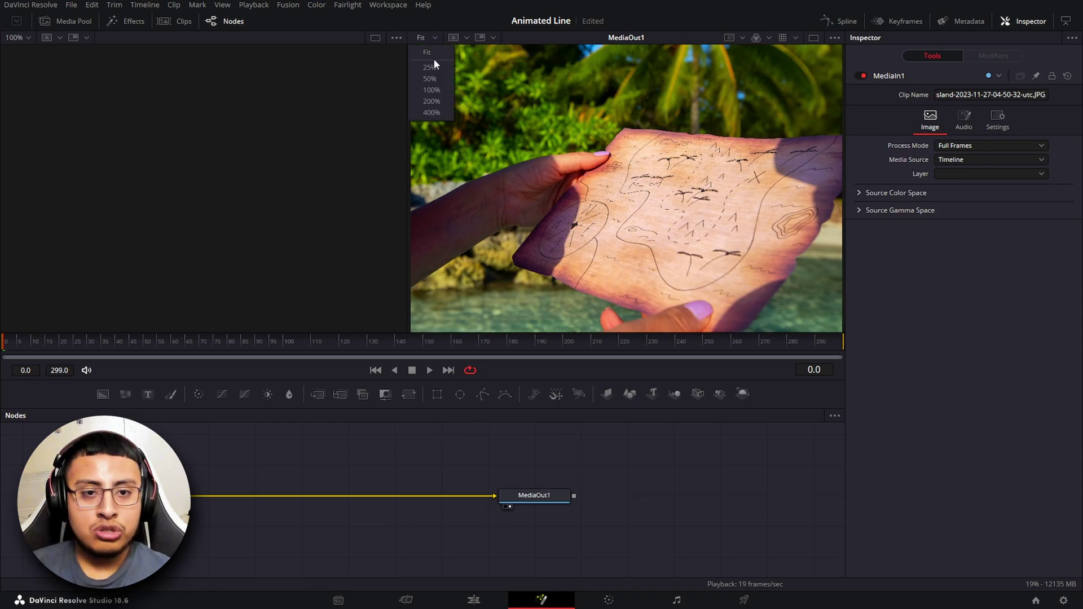
{"action": "left_click", "coordinate": [432, 71]}
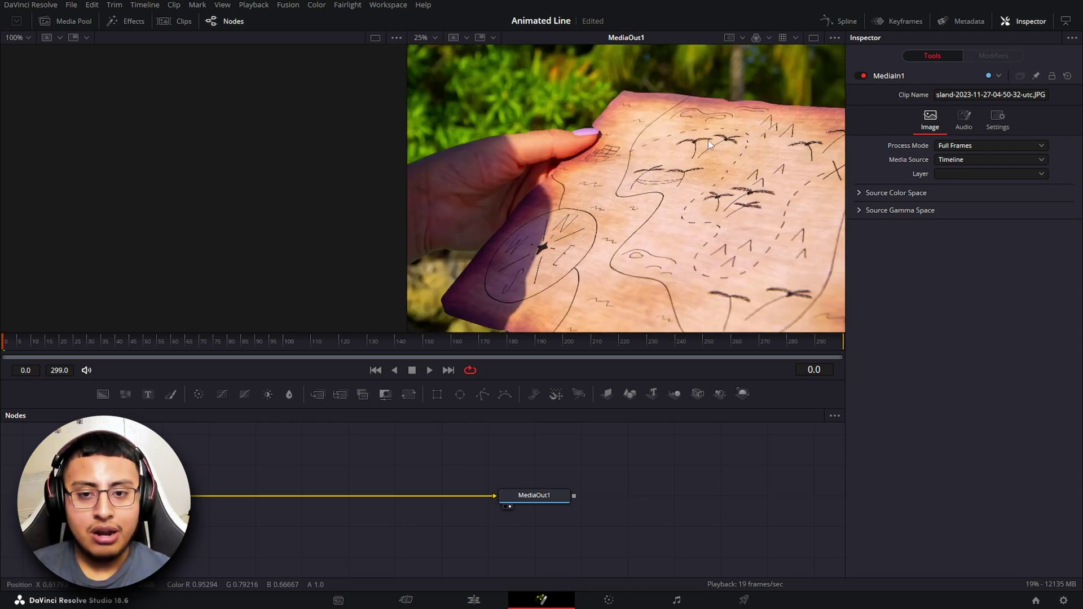
{"action": "left_click_drag", "start_coordinate": [588, 175], "coordinate": [619, 148]}
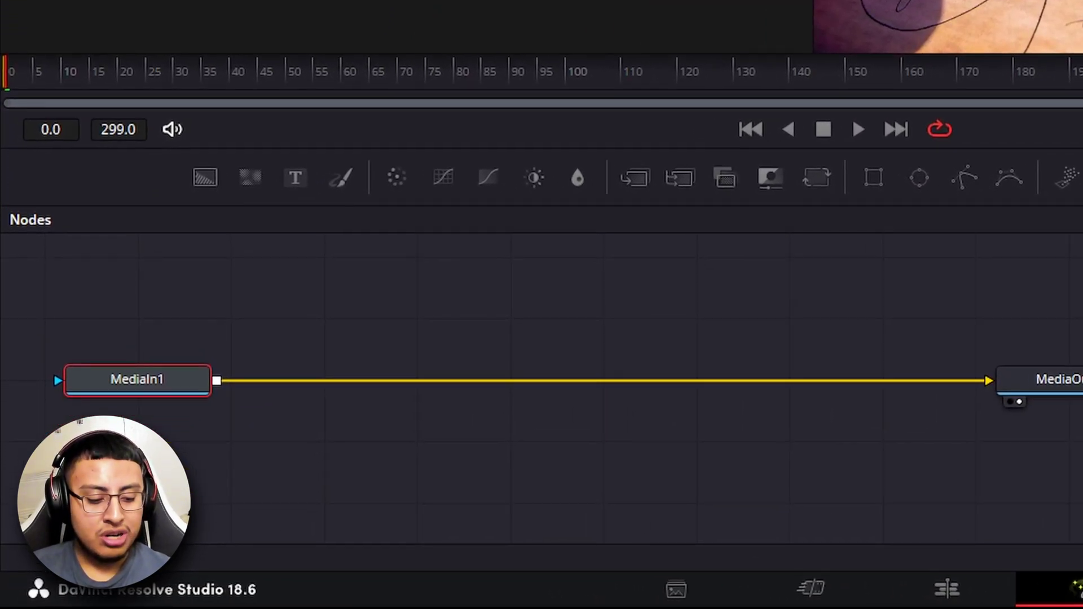
{"action": "key", "text": "shift+space"}
{"action": "type", "text": "paint"}
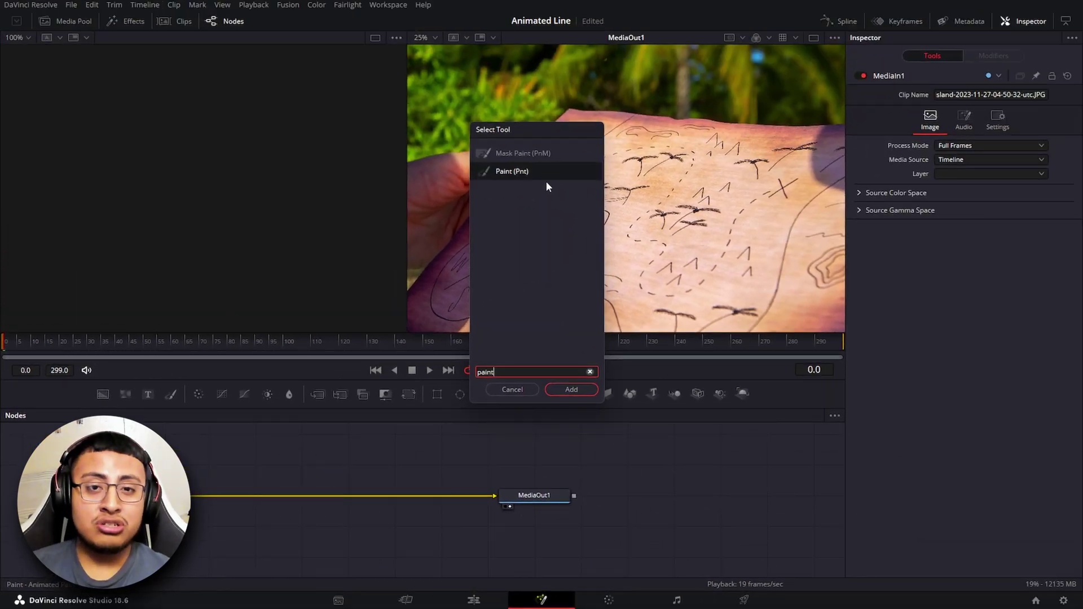
{"action": "left_click", "coordinate": [575, 386]}
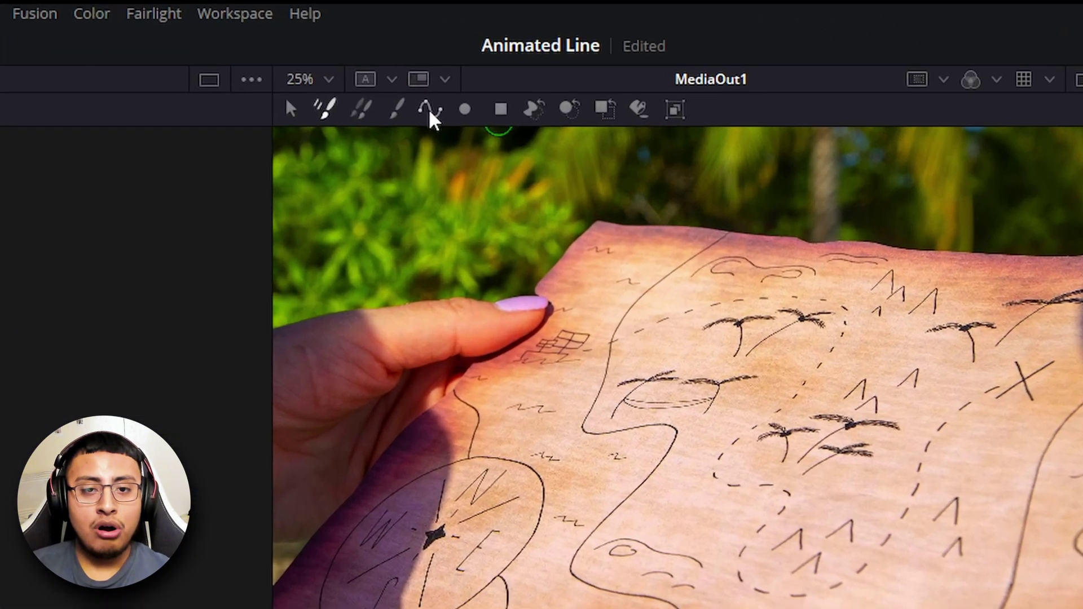
- Choose the Polyline Stroke paint tool, set its color to yellow and expand its Stroke Controls
{"action": "left_click", "coordinate": [429, 111]}
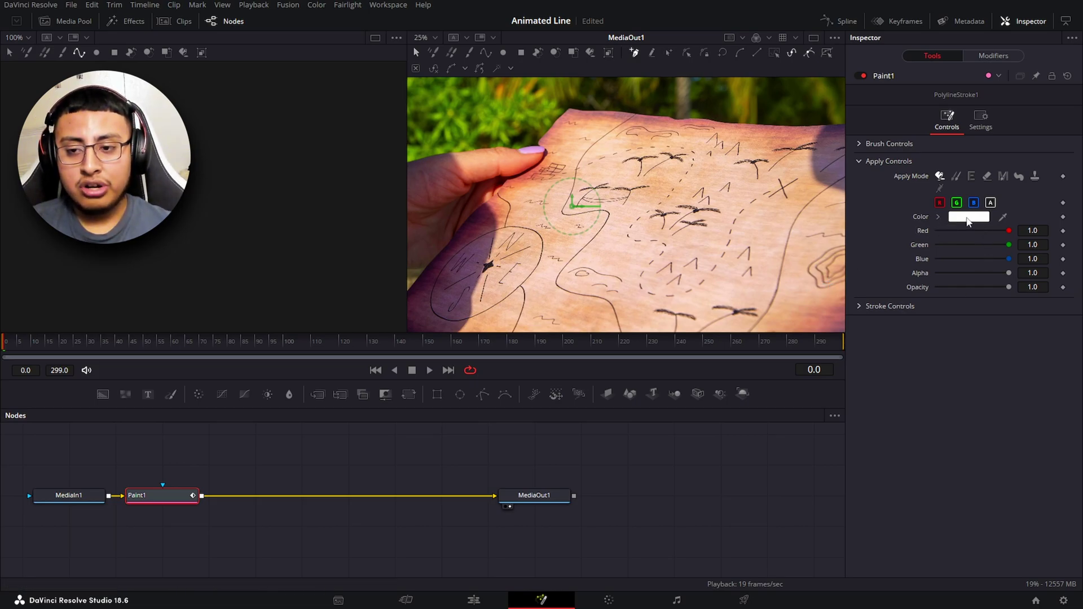
{"action": "left_click", "coordinate": [969, 220]}
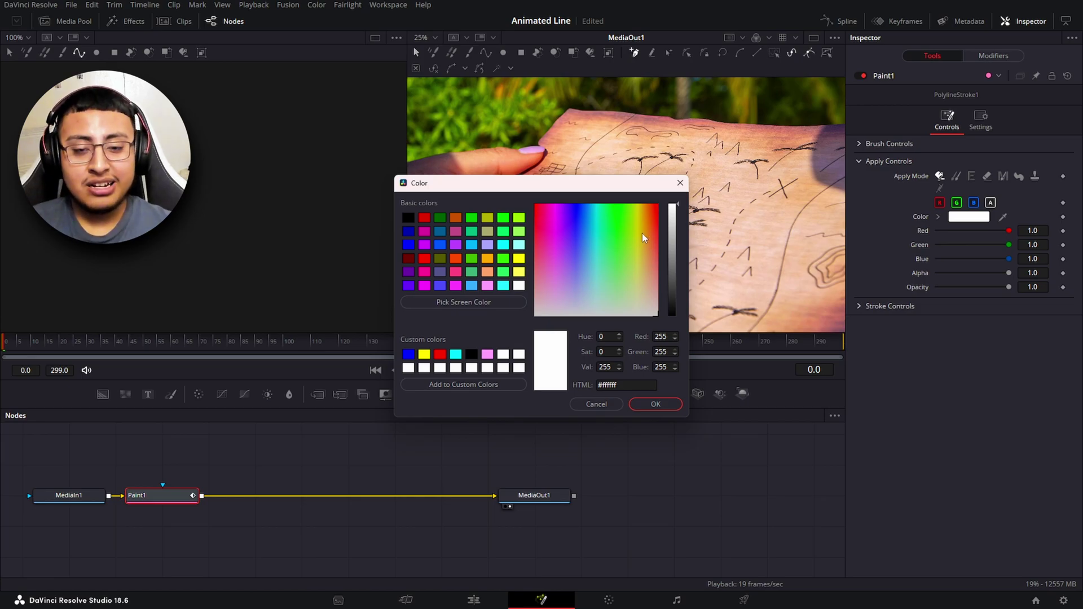
{"action": "left_click", "coordinate": [424, 356]}
{"action": "left_click", "coordinate": [656, 404]}
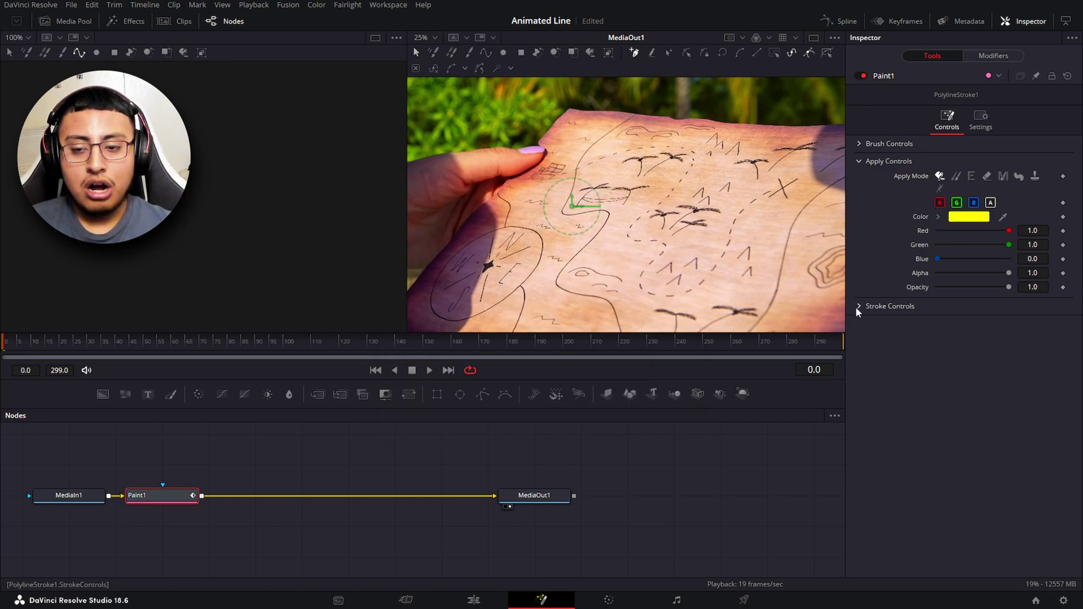
{"action": "left_click", "coordinate": [859, 306]}
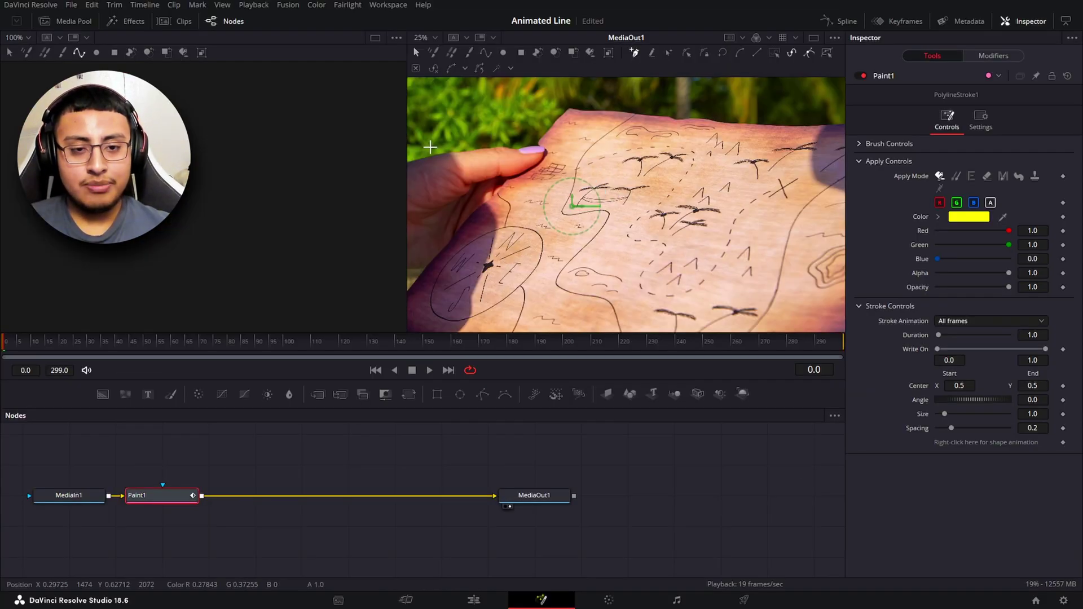
- Draw a straight two-point test stroke from the foliage across the fingers to the map's upper part
{"action": "left_click", "coordinate": [431, 147]}
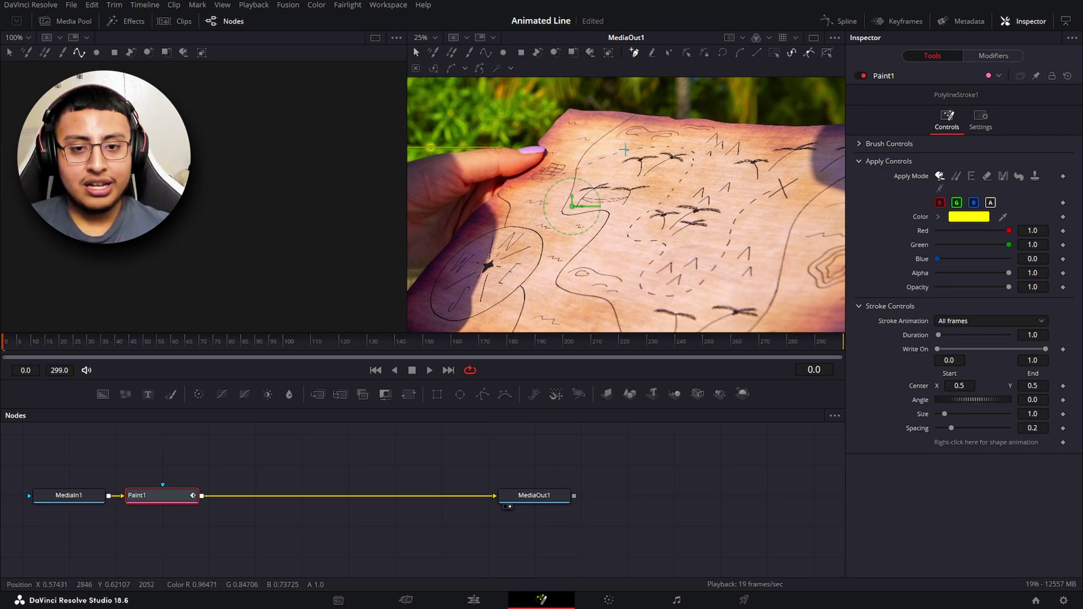
{"action": "left_click", "coordinate": [626, 150]}
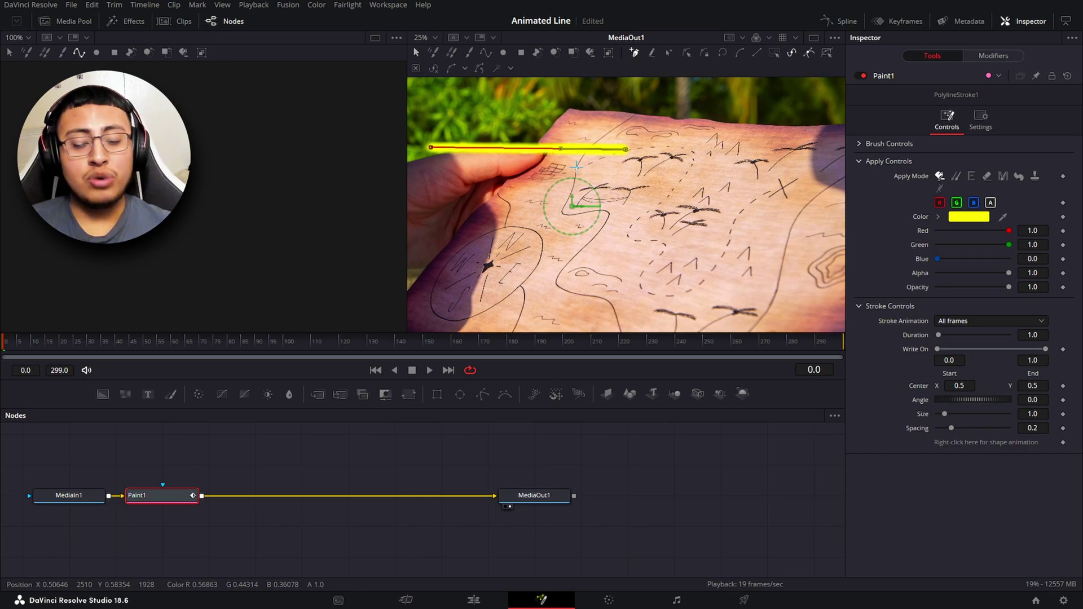
{"action": "key", "text": "ctrl+s"}
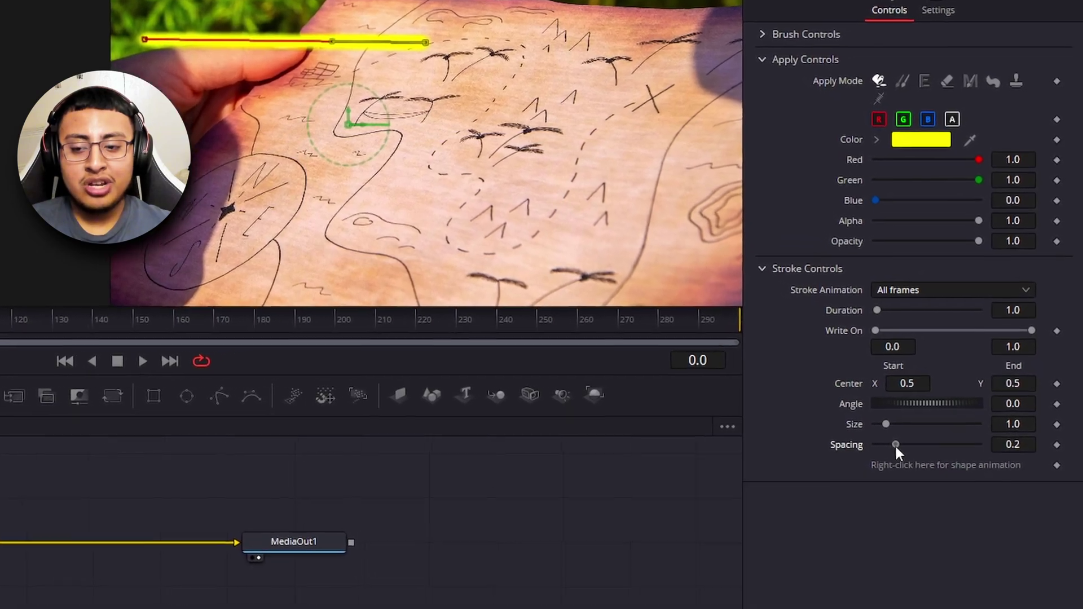
- Try Spacing values of 0.0 and 0.37 and a Size of 1.497 on the test stroke
{"action": "left_click_drag", "start_coordinate": [895, 445], "coordinate": [866, 446]}
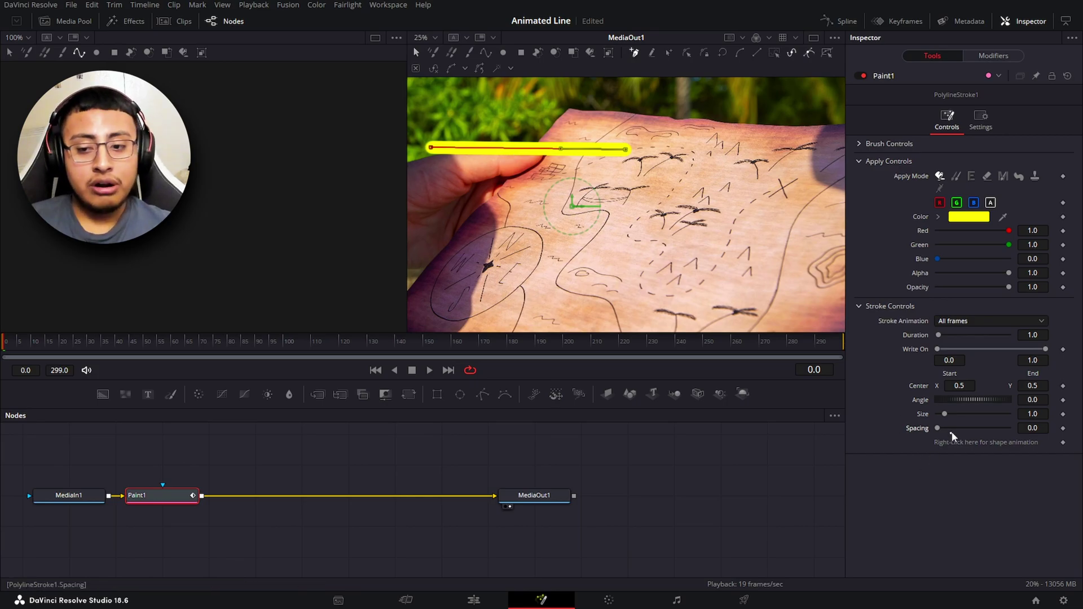
{"action": "left_click_drag", "start_coordinate": [941, 429], "coordinate": [967, 430]}
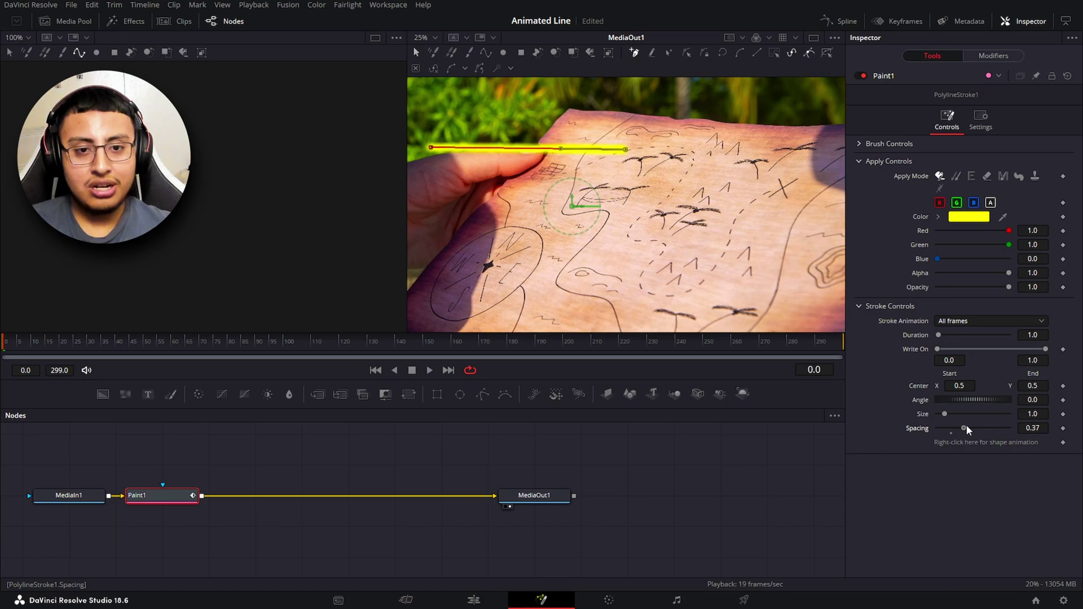
{"action": "left_click", "coordinate": [430, 37]}
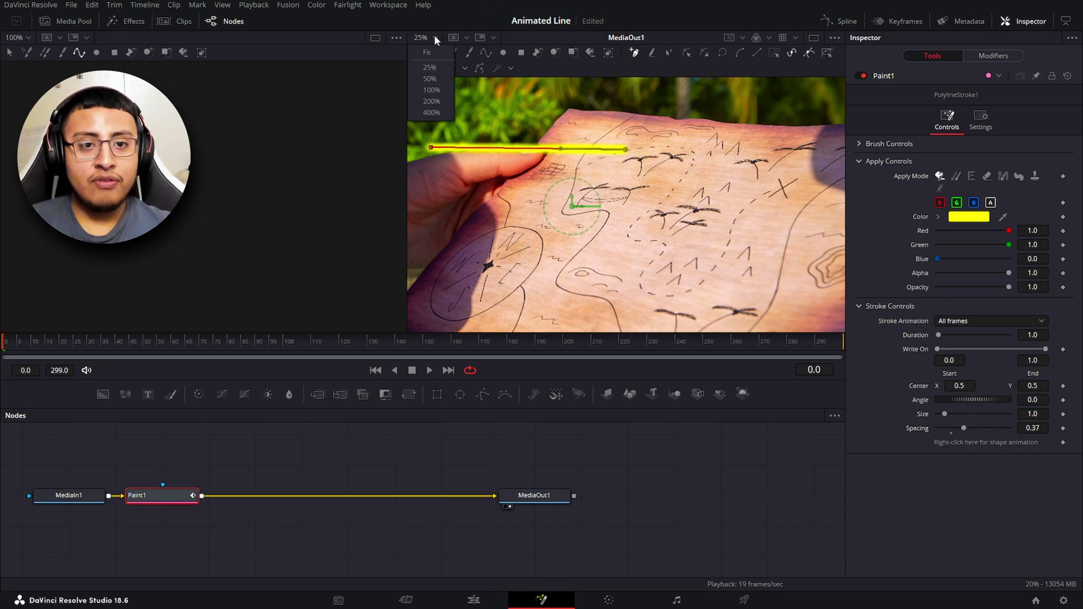
{"action": "left_click", "coordinate": [430, 78]}
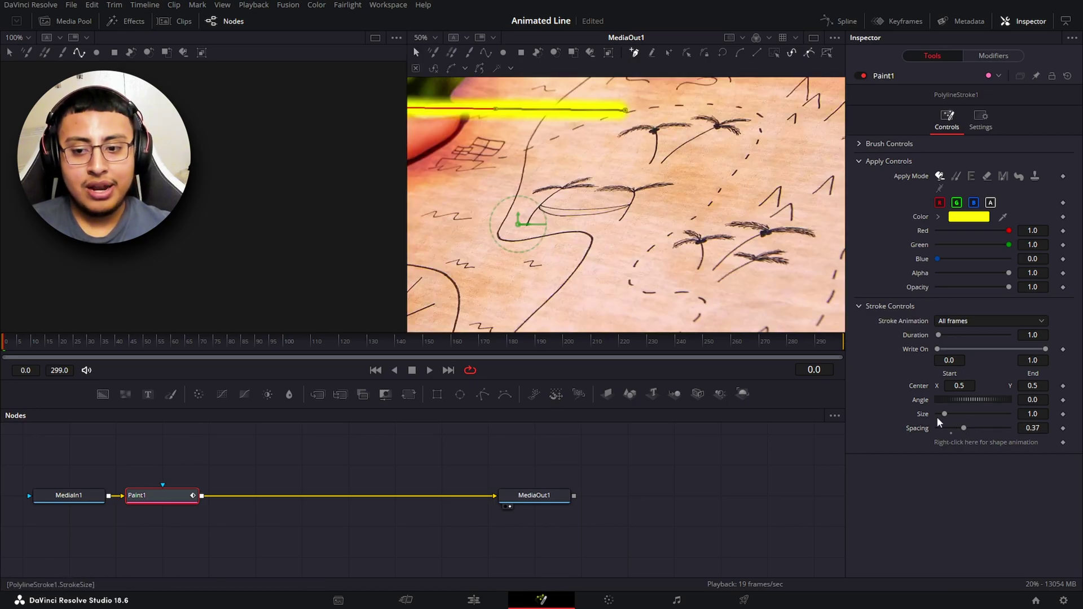
{"action": "mouse_move", "coordinate": [946, 417]}
{"action": "left_mouse_down"}
{"action": "mouse_move", "coordinate": [1022, 438]}
{"action": "mouse_move", "coordinate": [926, 439]}
{"action": "left_mouse_up"}
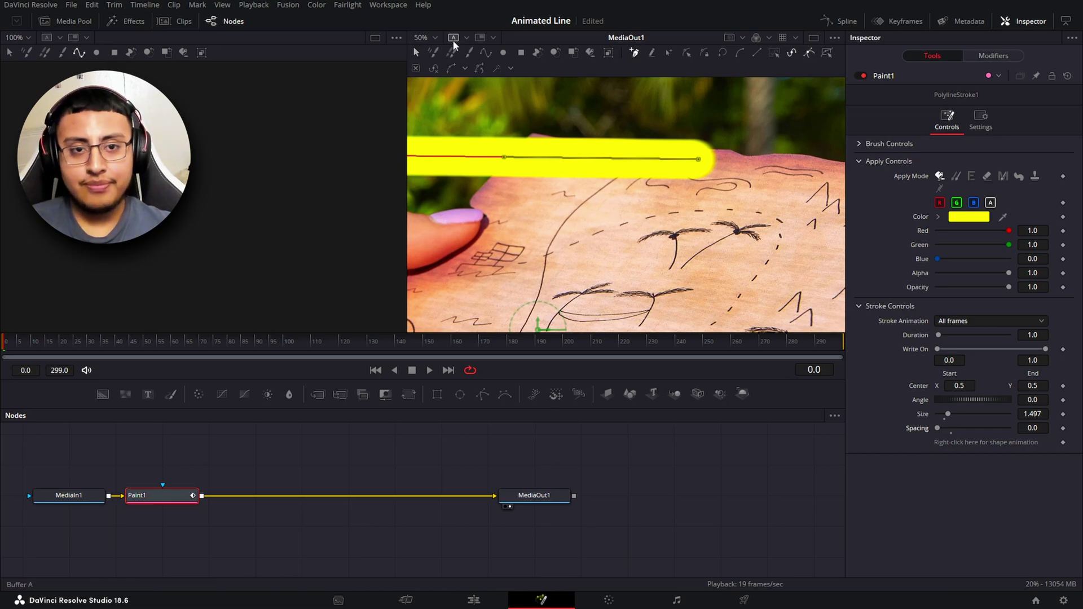
- Undo the straight test stroke together with its spacing and size changes
{"action": "scroll", "coordinate": [662, 192], "scroll_direction": "down", "scroll_amount": 2}
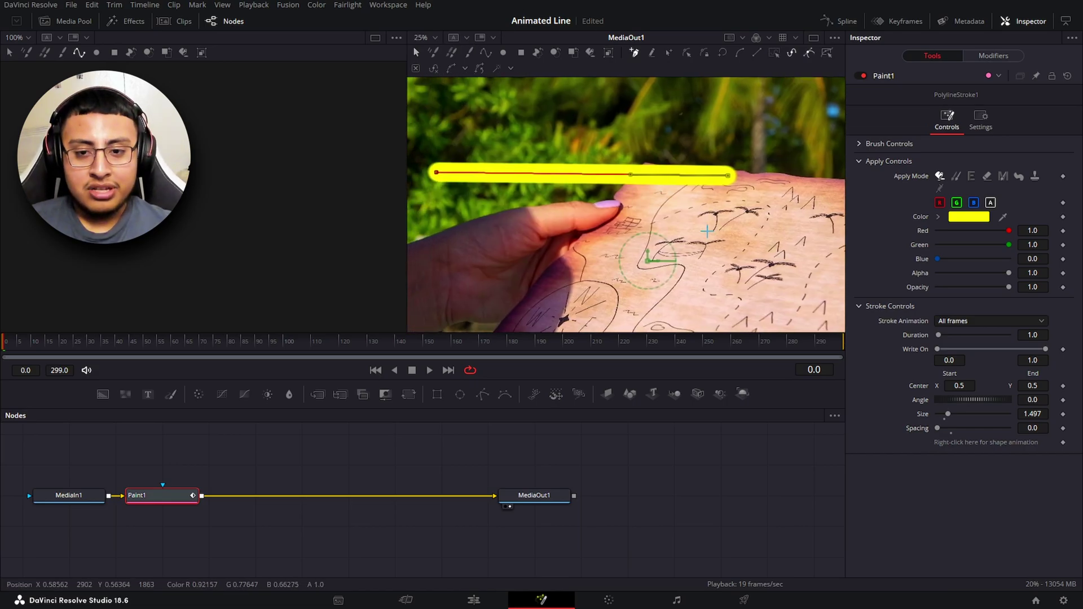
{"action": "left_click_drag", "start_coordinate": [723, 228], "coordinate": [553, 162]}
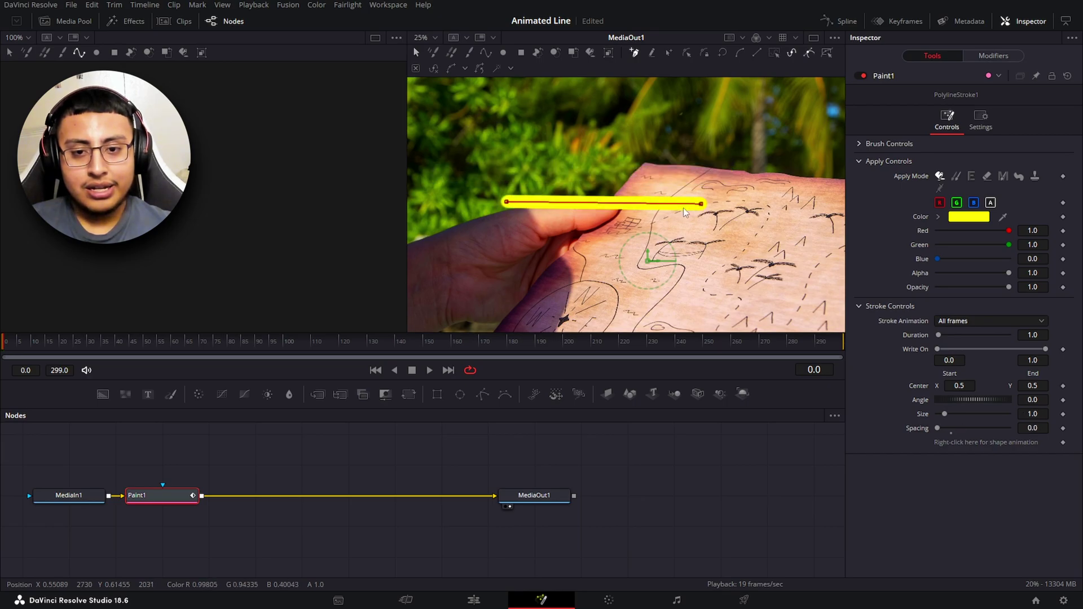
{"action": "key", "text": "ctrl+z"}
{"action": "key", "text": "ctrl+z"}
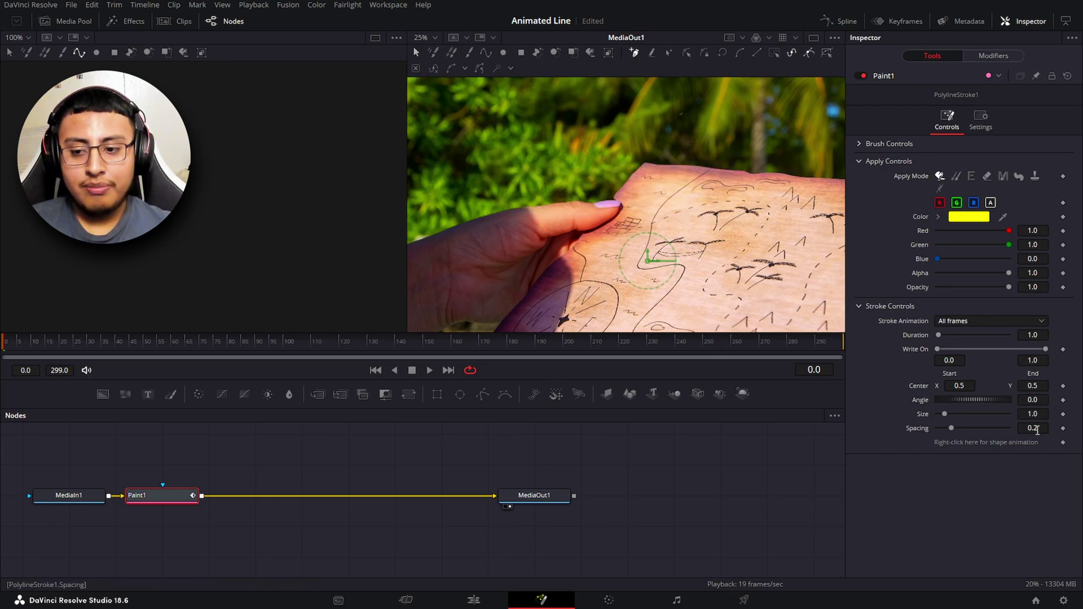
- Set Spacing to 0.0, draw a three-point stroke along the map's coastline and reduce its Size to 0.473
{"action": "left_click_drag", "start_coordinate": [952, 429], "coordinate": [907, 428]}
{"action": "left_click", "coordinate": [710, 168]}
{"action": "left_click", "coordinate": [681, 189]}
{"action": "left_click", "coordinate": [653, 222]}
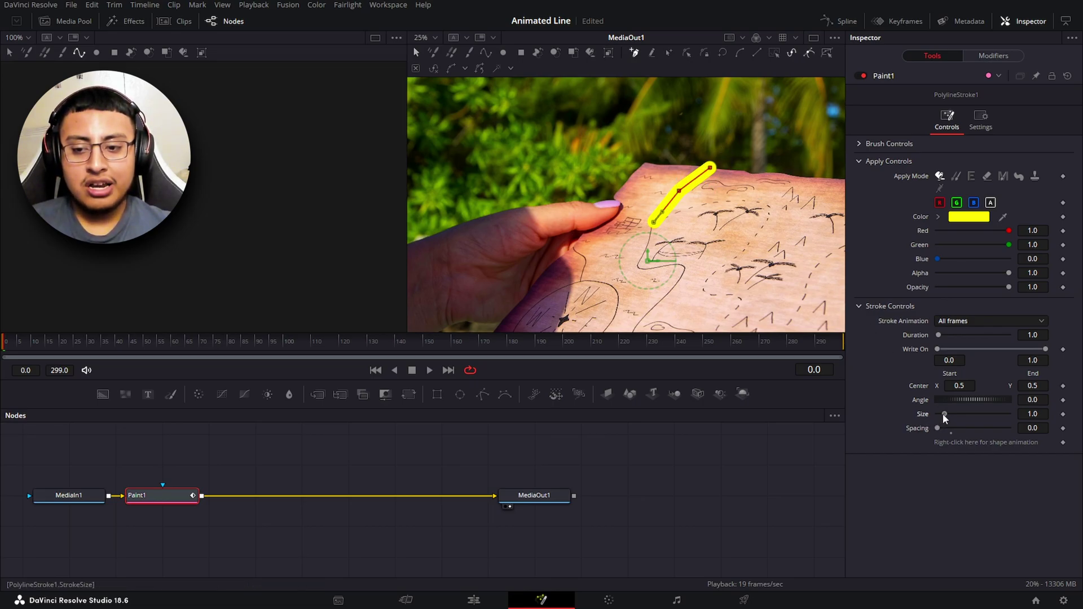
{"action": "left_click_drag", "start_coordinate": [944, 415], "coordinate": [940, 417]}
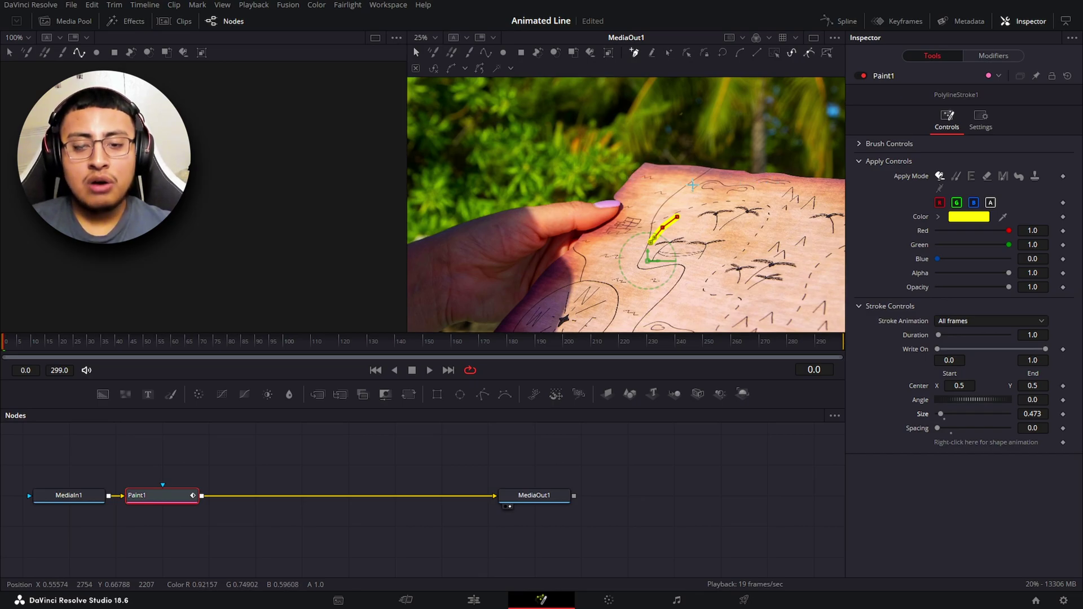
- Add further zigzag points to the stroke across the map's coastline area
{"action": "left_click", "coordinate": [695, 180]}
{"action": "left_click", "coordinate": [660, 201]}
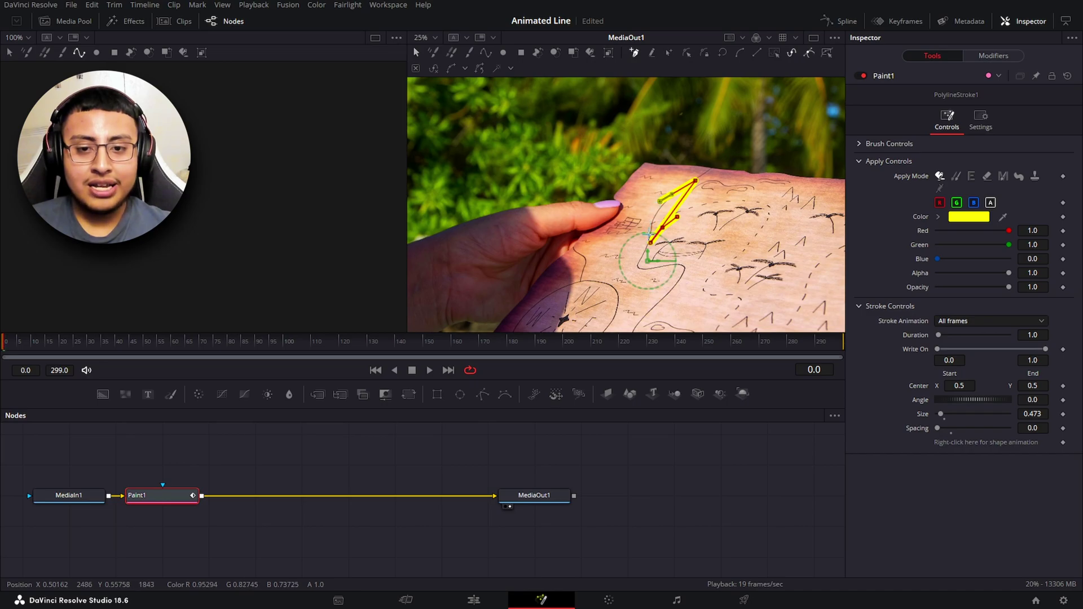
{"action": "left_click", "coordinate": [682, 272]}
{"action": "left_click", "coordinate": [672, 291]}
{"action": "left_click", "coordinate": [655, 304]}
{"action": "left_click_drag", "start_coordinate": [690, 304], "coordinate": [690, 241]}
{"action": "left_click", "coordinate": [645, 254]}
{"action": "left_click", "coordinate": [636, 277]}
- Undo the zigzag points added to the stroke
{"action": "key", "text": "ctrl+z"}
{"action": "key", "text": "ctrl+z"}
{"action": "key", "text": "ctrl+z"}
{"action": "key", "text": "ctrl+z"}
{"action": "key", "text": "ctrl+z"}
{"action": "key", "text": "ctrl+z"}
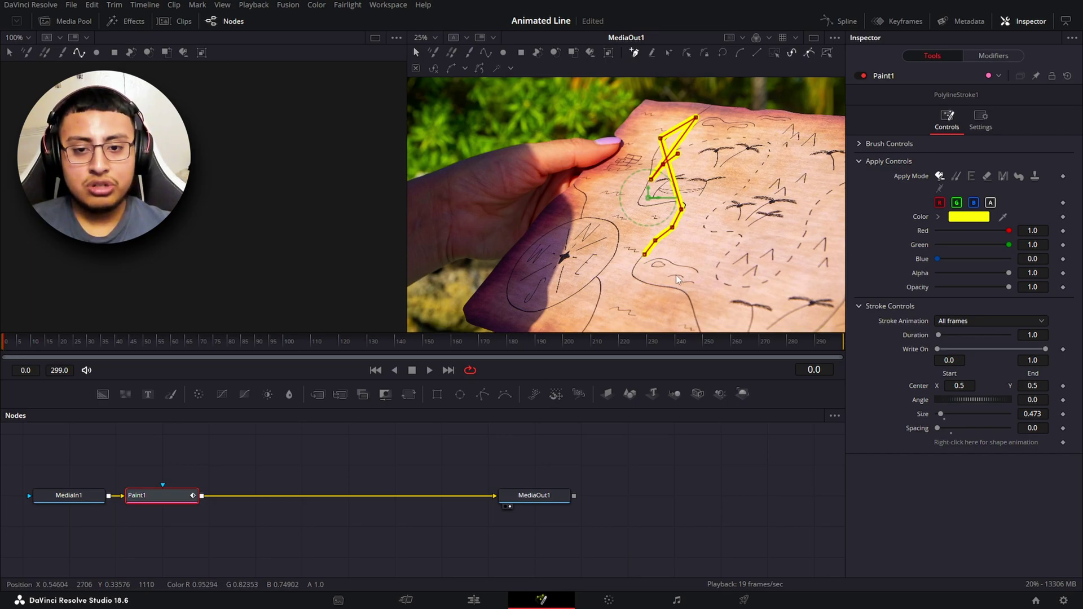
{"action": "key", "text": "ctrl+z"}
{"action": "key", "text": "ctrl+z"}
{"action": "key", "text": "ctrl+z"}
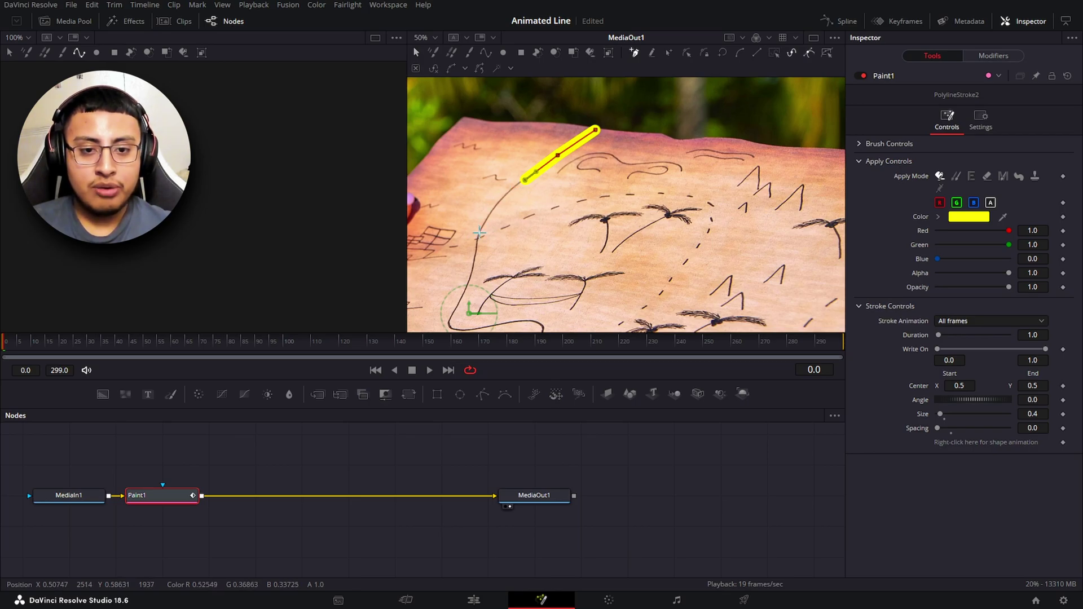
- Extend the stroke down the map's left coastline, past the boat drawing, curving its last point around the sharp bend below it
{"action": "left_click", "coordinate": [479, 231]}
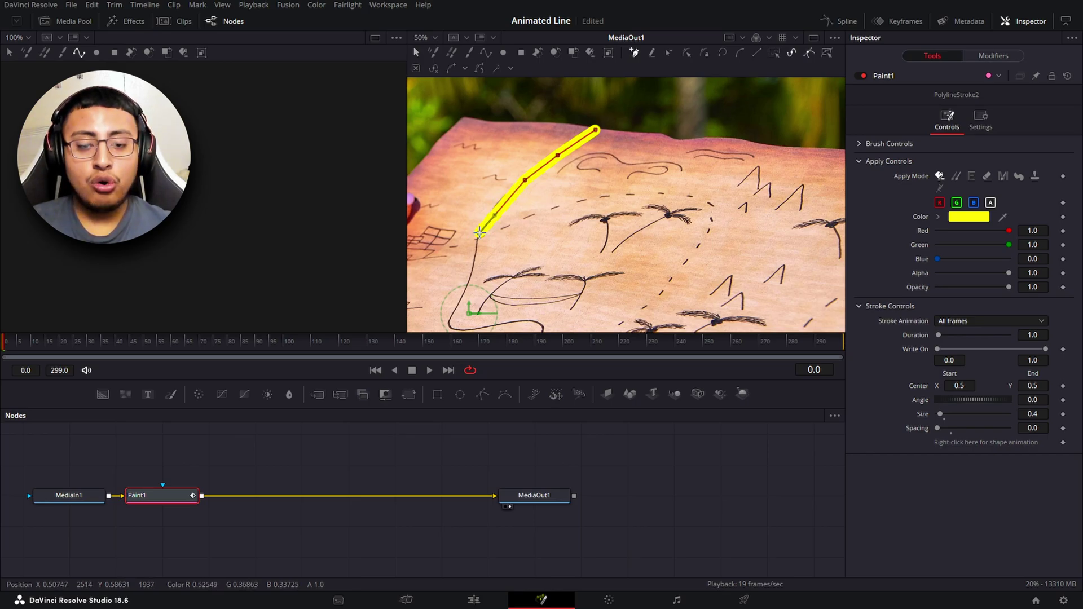
{"action": "mouse_move", "coordinate": [479, 232]}
{"action": "left_mouse_down"}
{"action": "mouse_move", "coordinate": [467, 275]}
{"action": "mouse_move", "coordinate": [515, 223]}
{"action": "left_mouse_up"}
{"action": "left_click", "coordinate": [475, 261]}
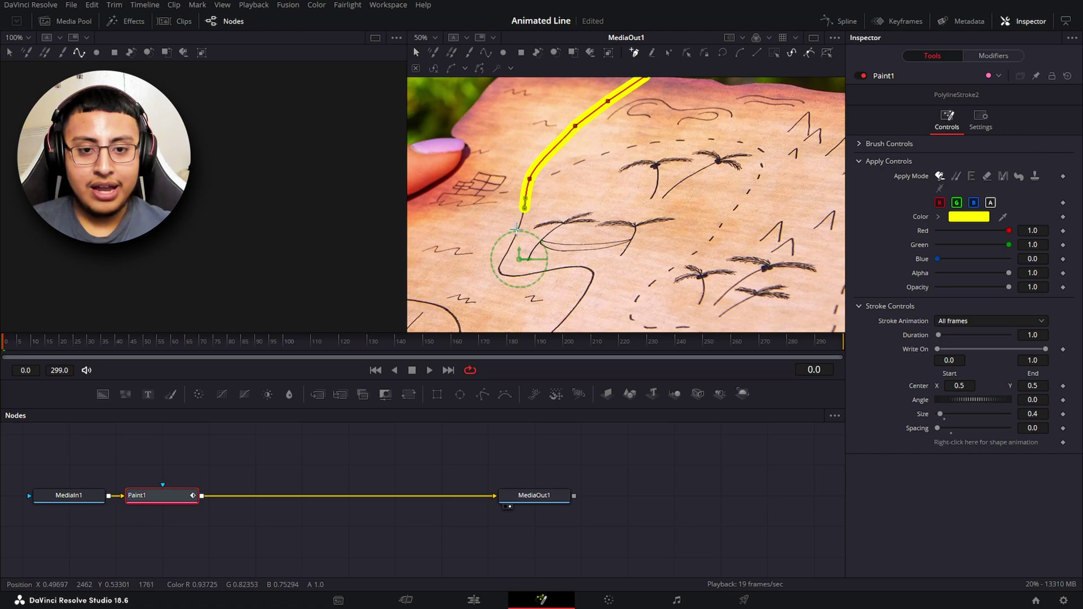
{"action": "left_click", "coordinate": [516, 233]}
{"action": "left_click", "coordinate": [509, 250]}
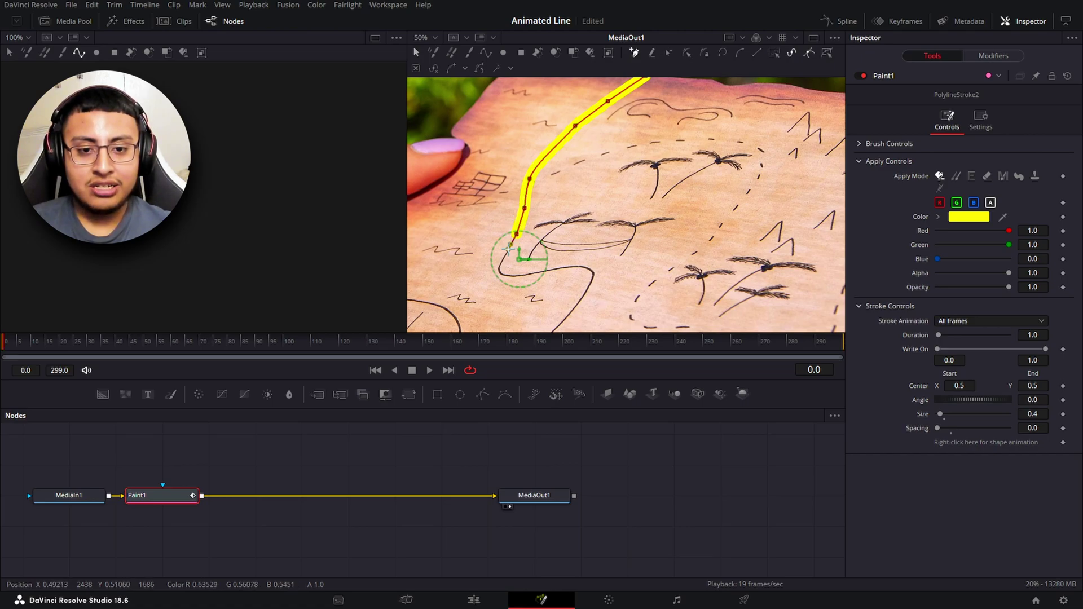
{"action": "left_click_drag", "start_coordinate": [585, 242], "coordinate": [583, 216]}
{"action": "left_click_drag", "start_coordinate": [508, 247], "coordinate": [528, 251]}
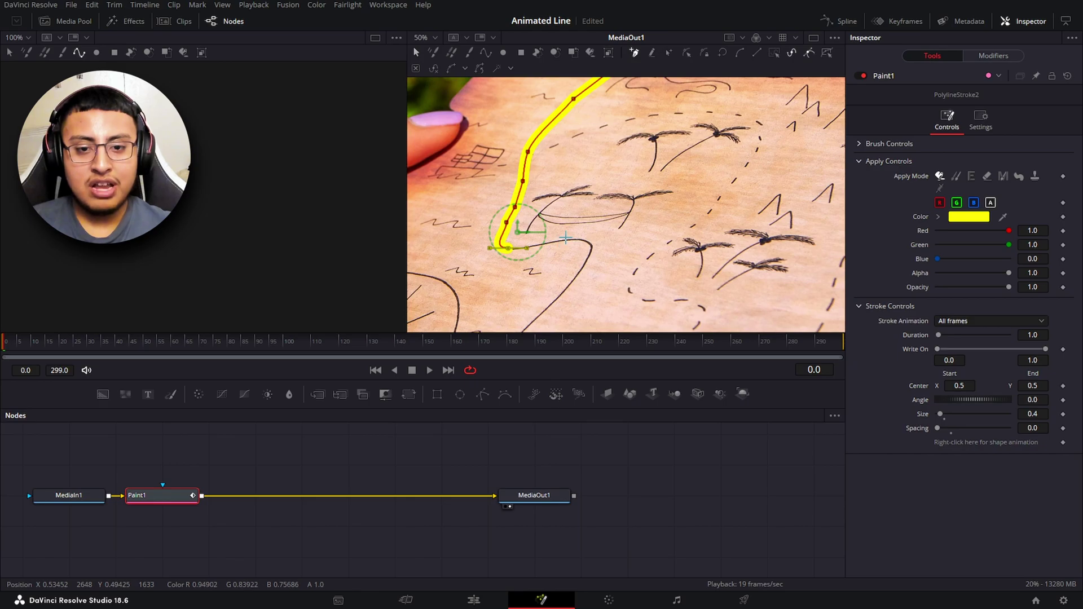
- Continue the stroke from the bend below the boat, around the headland and down to the coastline's next bend near the compass
{"action": "left_click", "coordinate": [566, 240]}
{"action": "mouse_move", "coordinate": [609, 199]}
{"action": "left_mouse_down"}
{"action": "mouse_move", "coordinate": [592, 236]}
{"action": "mouse_move", "coordinate": [652, 151]}
{"action": "mouse_move", "coordinate": [655, 180]}
{"action": "left_mouse_up"}
{"action": "left_click", "coordinate": [566, 249]}
{"action": "left_click", "coordinate": [603, 241]}
{"action": "mouse_move", "coordinate": [603, 240]}
{"action": "left_mouse_down"}
{"action": "mouse_move", "coordinate": [607, 198]}
{"action": "mouse_move", "coordinate": [616, 242]}
{"action": "mouse_move", "coordinate": [628, 243]}
{"action": "left_mouse_up"}
{"action": "left_click", "coordinate": [597, 204]}
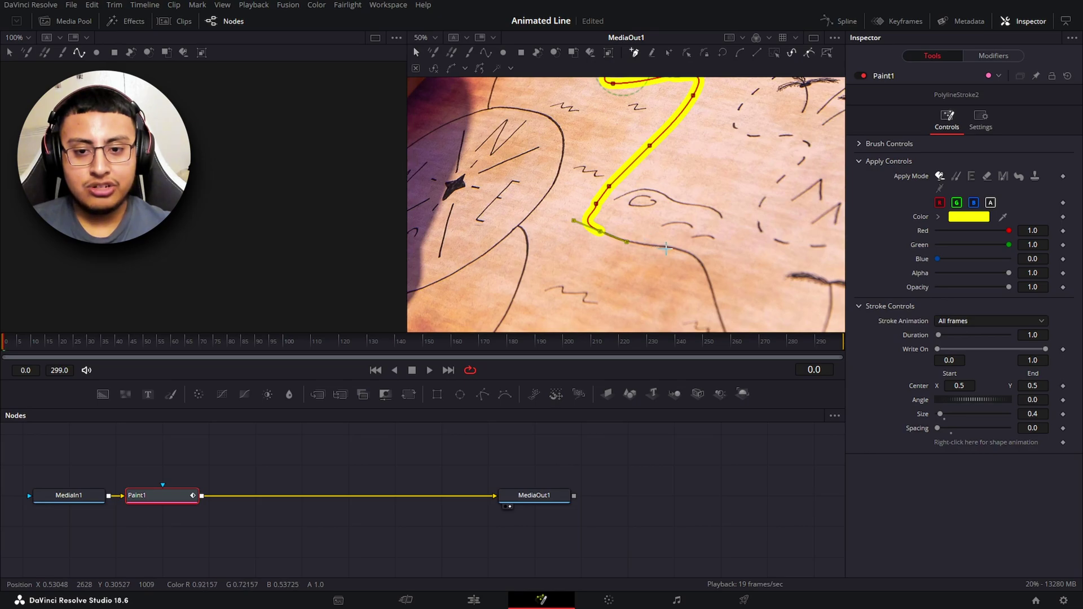
- Trace the lower coastline with the stroke from the bend near the compass to the curve beneath the two bottom palm trees
{"action": "left_click", "coordinate": [668, 247]}
{"action": "mouse_move", "coordinate": [701, 258]}
{"action": "left_mouse_down"}
{"action": "mouse_move", "coordinate": [616, 173]}
{"action": "mouse_move", "coordinate": [631, 213]}
{"action": "mouse_move", "coordinate": [533, 128]}
{"action": "left_mouse_up"}
{"action": "left_click", "coordinate": [545, 166]}
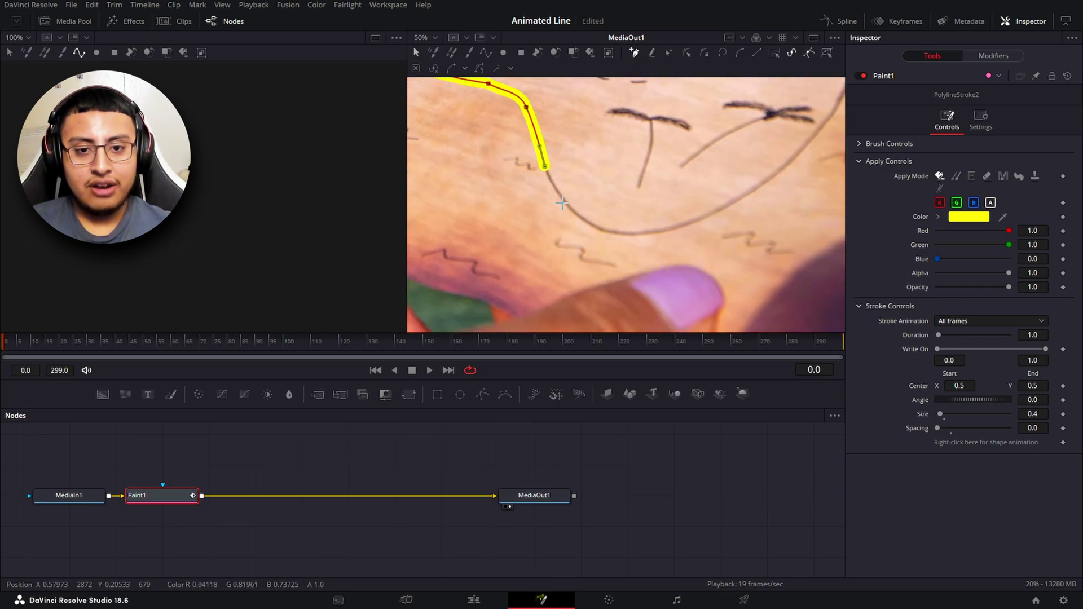
{"action": "left_click_drag", "start_coordinate": [574, 209], "coordinate": [591, 221]}
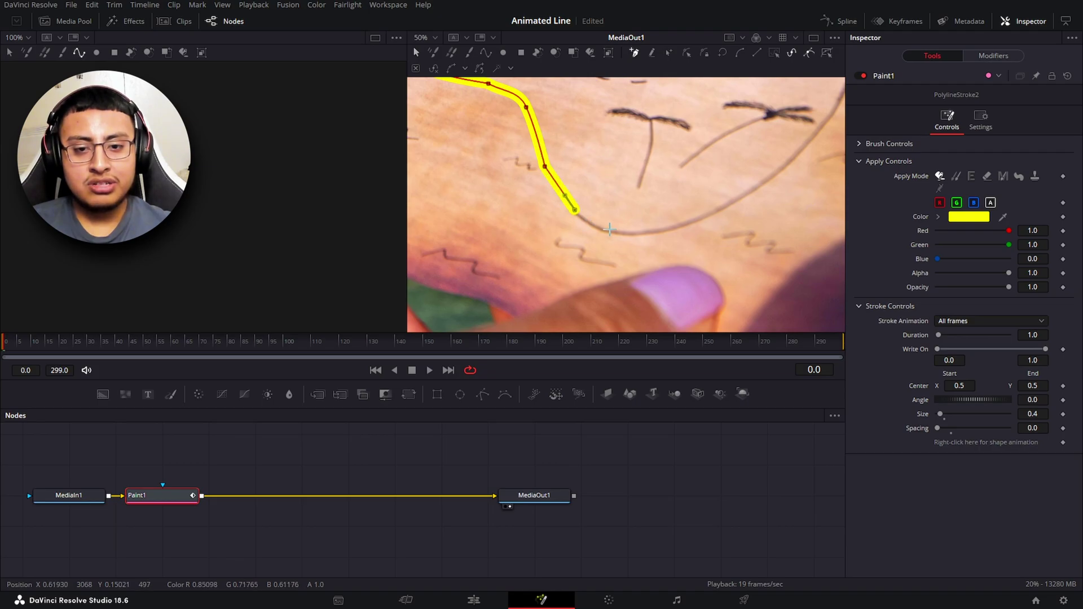
{"action": "left_click", "coordinate": [611, 232]}
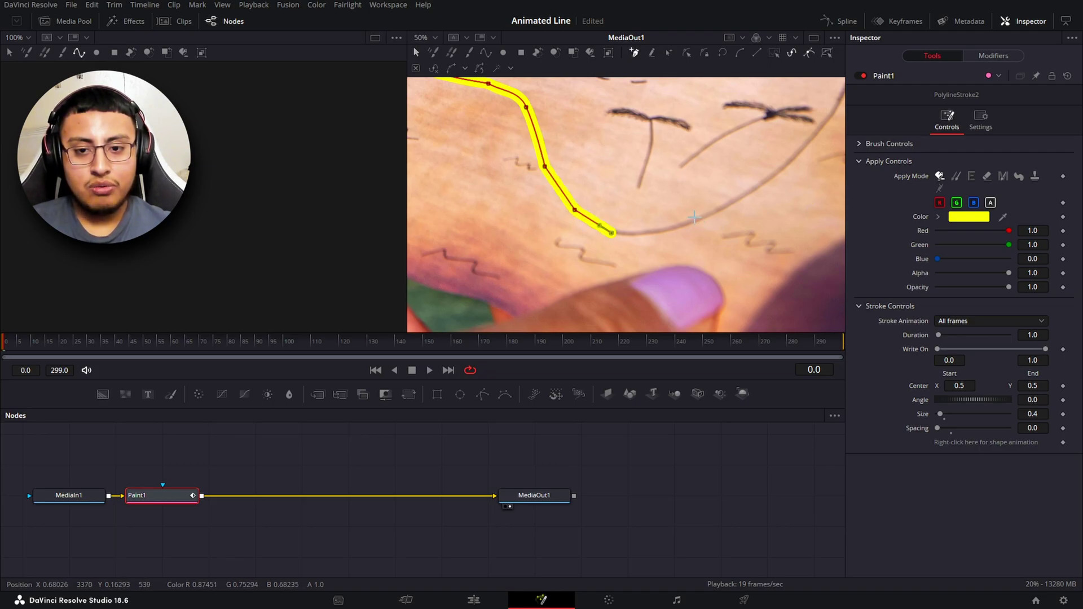
{"action": "mouse_move", "coordinate": [700, 218]}
{"action": "left_mouse_down"}
{"action": "mouse_move", "coordinate": [736, 206]}
{"action": "mouse_move", "coordinate": [598, 244]}
{"action": "left_mouse_up"}
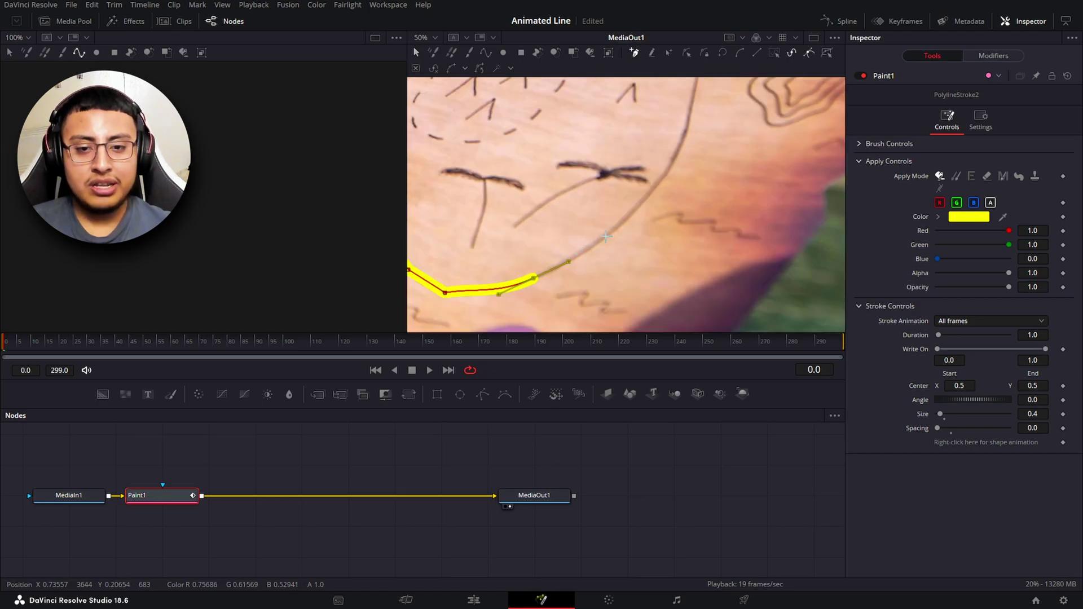
- Continue the stroke up the right coastline from the bottom palm trees to beside the contoured island
{"action": "left_click", "coordinate": [607, 236]}
{"action": "left_click", "coordinate": [656, 186]}
{"action": "left_click_drag", "start_coordinate": [689, 147], "coordinate": [635, 232]}
{"action": "left_click", "coordinate": [637, 214]}
{"action": "left_click_drag", "start_coordinate": [645, 142], "coordinate": [622, 203]}
{"action": "left_click", "coordinate": [626, 202]}
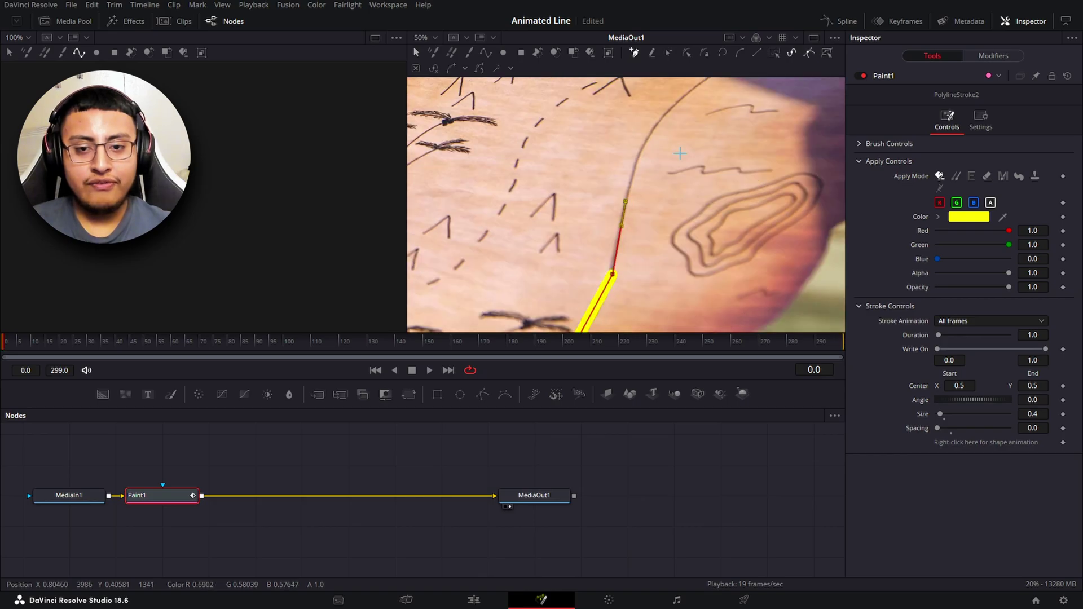
- Trace the remaining coastline past the X mark and through the shaded area towards the map's upper-right edge
{"action": "left_click_drag", "start_coordinate": [680, 153], "coordinate": [638, 237]}
{"action": "left_click", "coordinate": [604, 222]}
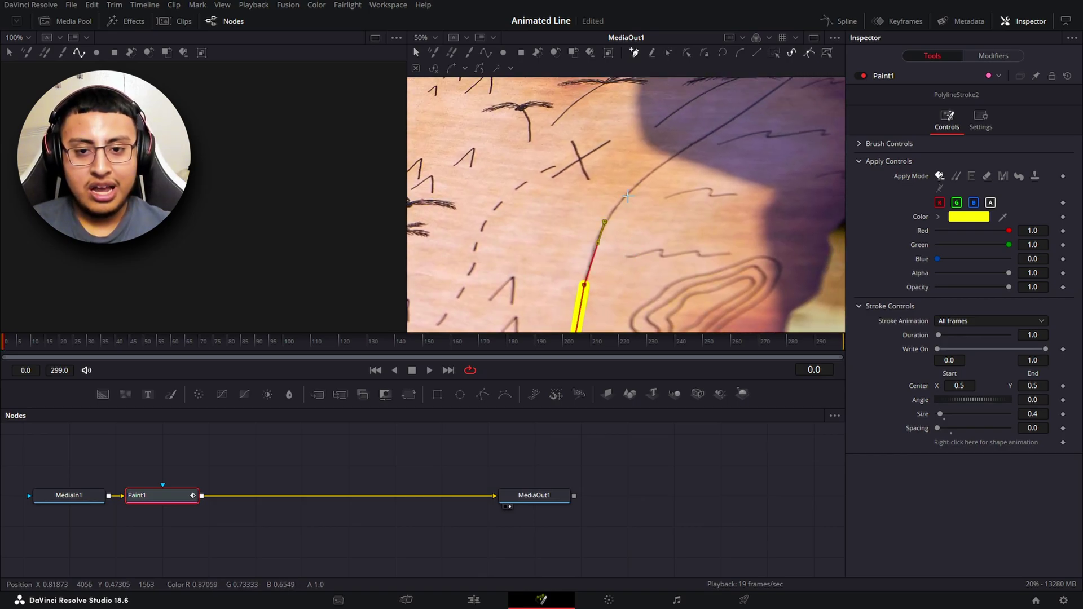
{"action": "left_click", "coordinate": [648, 175]}
{"action": "left_click_drag", "start_coordinate": [670, 162], "coordinate": [604, 246]}
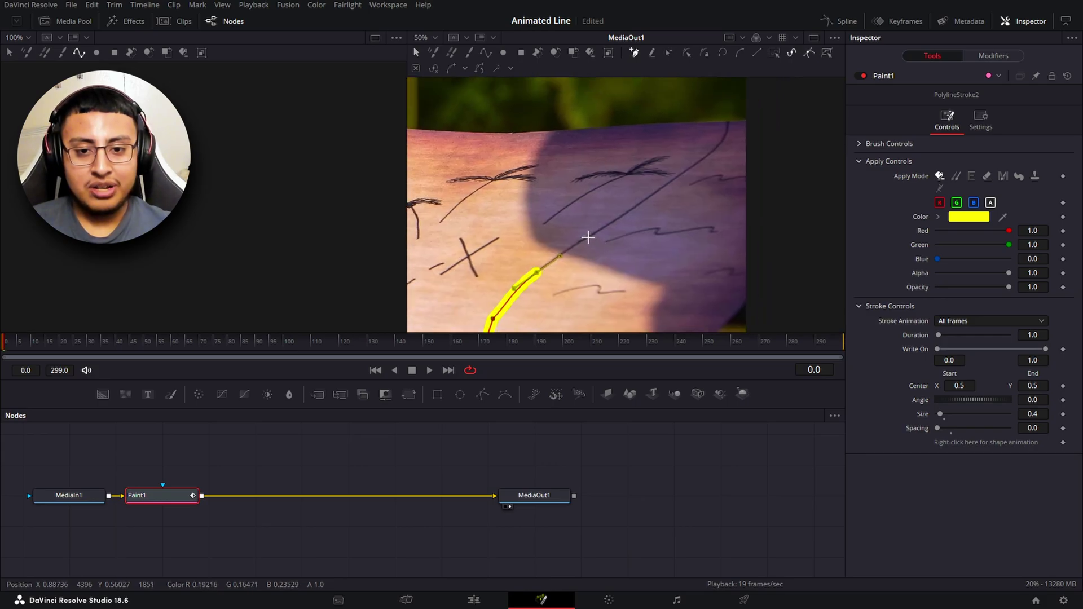
{"action": "left_click", "coordinate": [588, 238]}
{"action": "left_click", "coordinate": [644, 197]}
- Fit the whole image in the viewer, check the traced line on the Edit page and return to Fusion
{"action": "scroll", "coordinate": [657, 185], "scroll_direction": "down", "scroll_amount": 3}
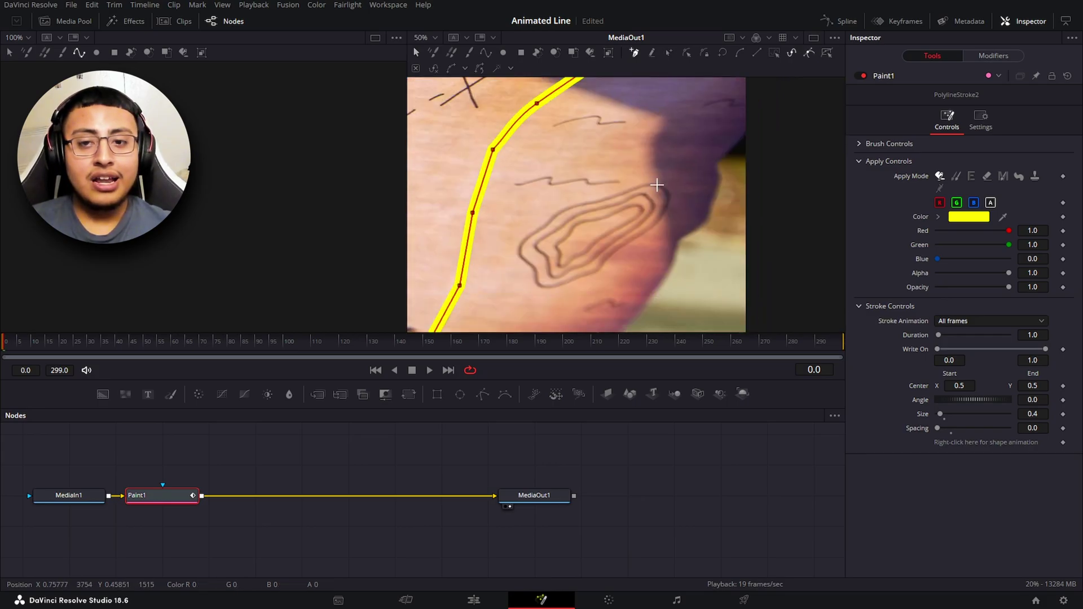
{"action": "scroll", "coordinate": [654, 186], "scroll_direction": "up", "scroll_amount": 3}
{"action": "left_click", "coordinate": [423, 37]}
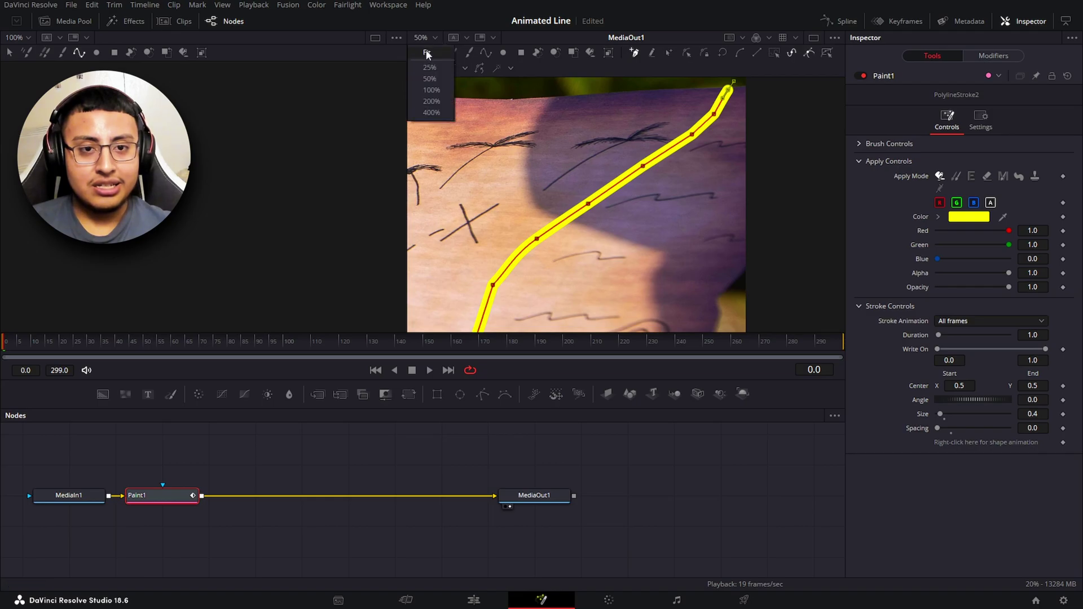
{"action": "left_click", "coordinate": [427, 54]}
{"action": "left_click", "coordinate": [474, 599]}
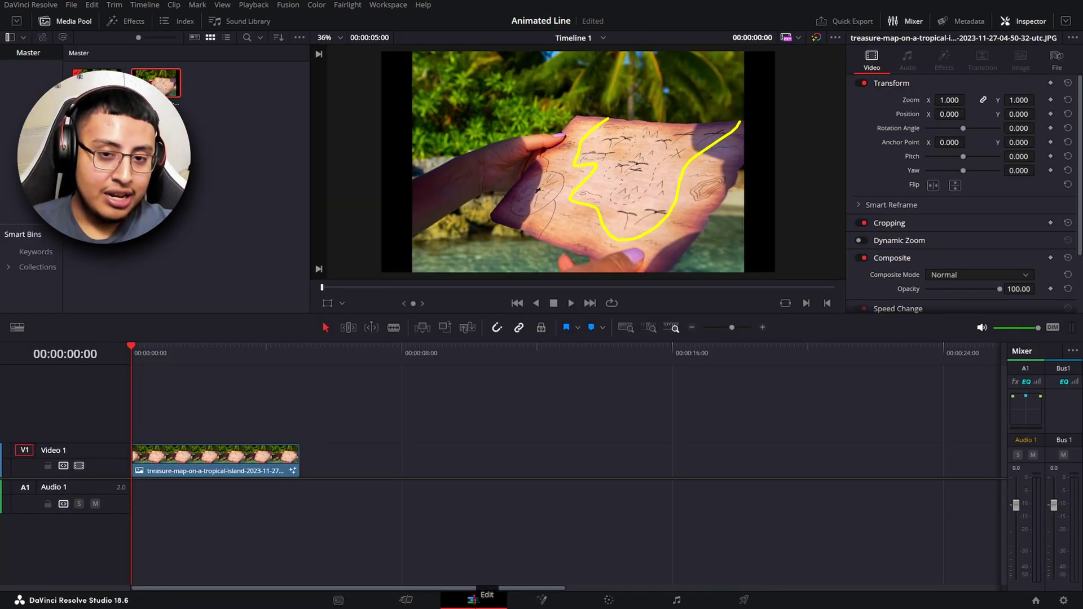
{"action": "left_click", "coordinate": [542, 600]}
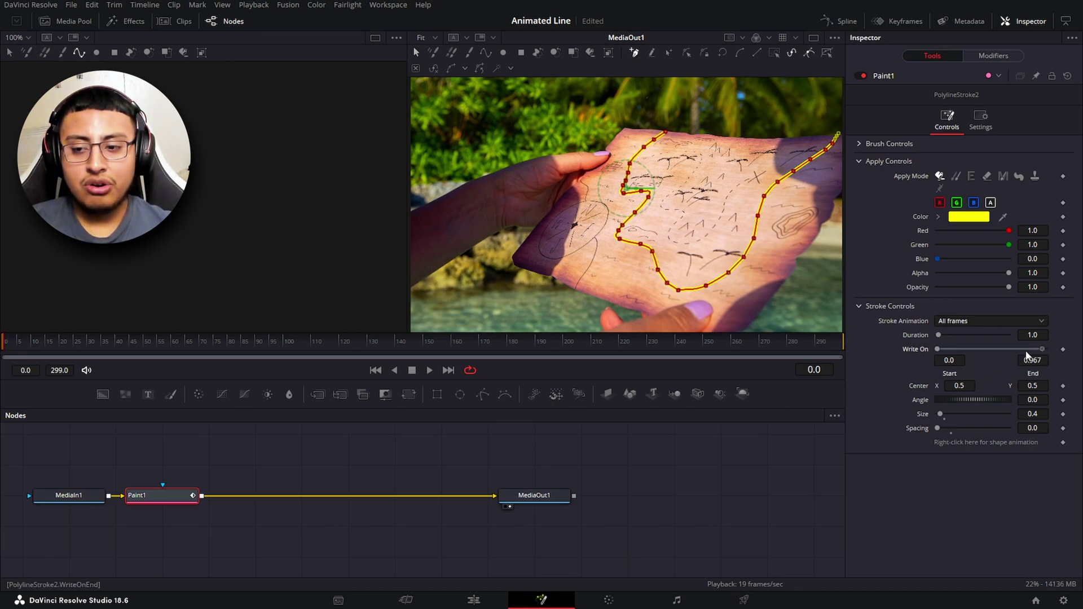
- Keyframe the stroke's Write On with End at 0.0 on frame 0 and raise End to its maximum on frame 299
{"action": "left_click_drag", "start_coordinate": [977, 357], "coordinate": [932, 355]}
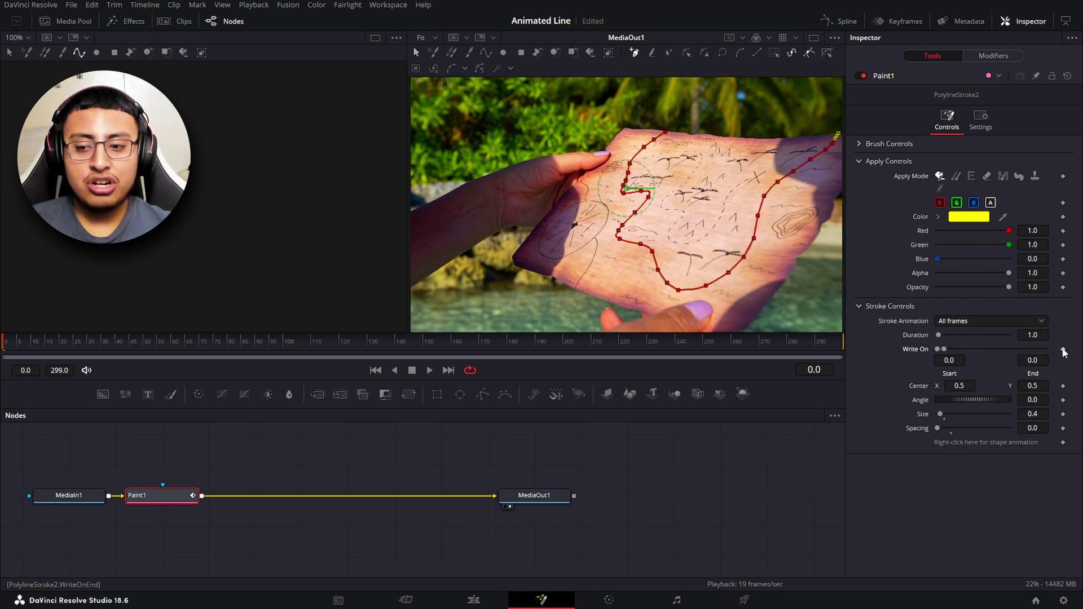
{"action": "left_click", "coordinate": [1063, 349]}
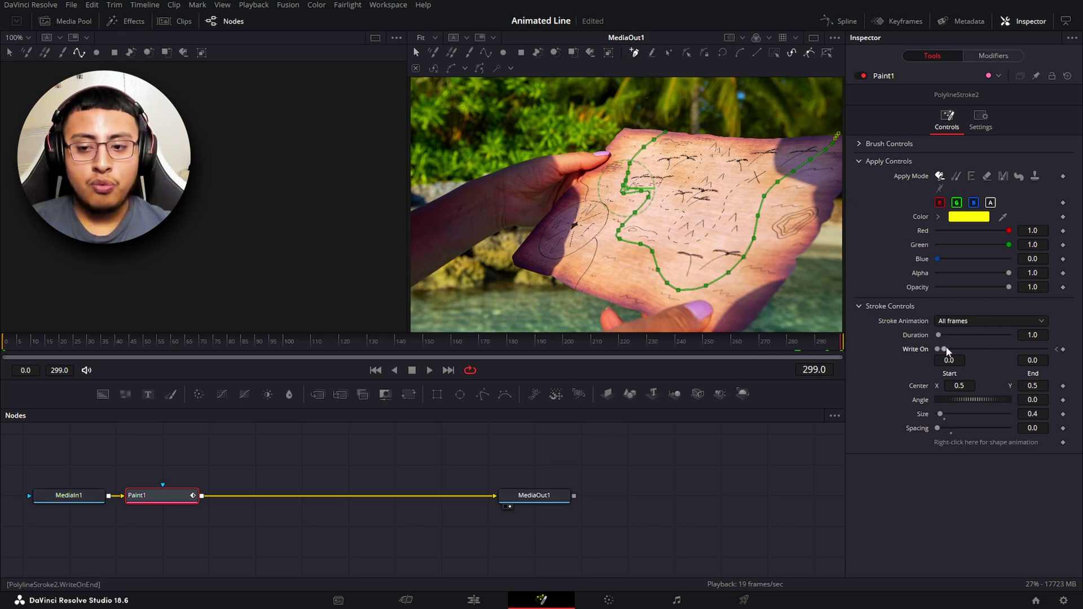
{"action": "left_click_drag", "start_coordinate": [945, 350], "coordinate": [1059, 360]}
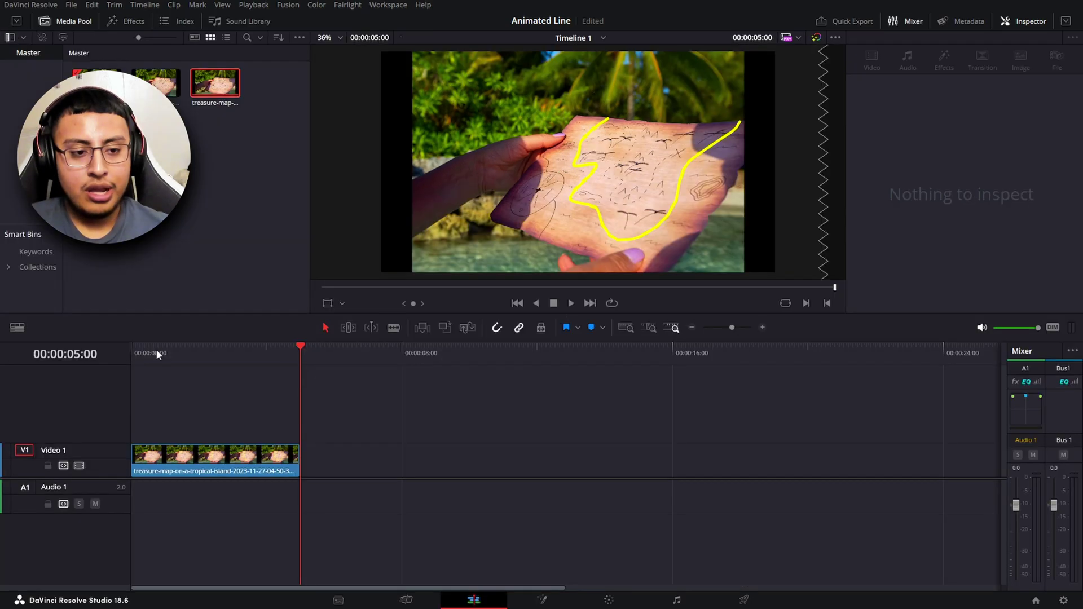
- Play the line animation full screen from the start of the timeline on the Edit page
{"action": "left_click_drag", "start_coordinate": [157, 354], "coordinate": [112, 355]}
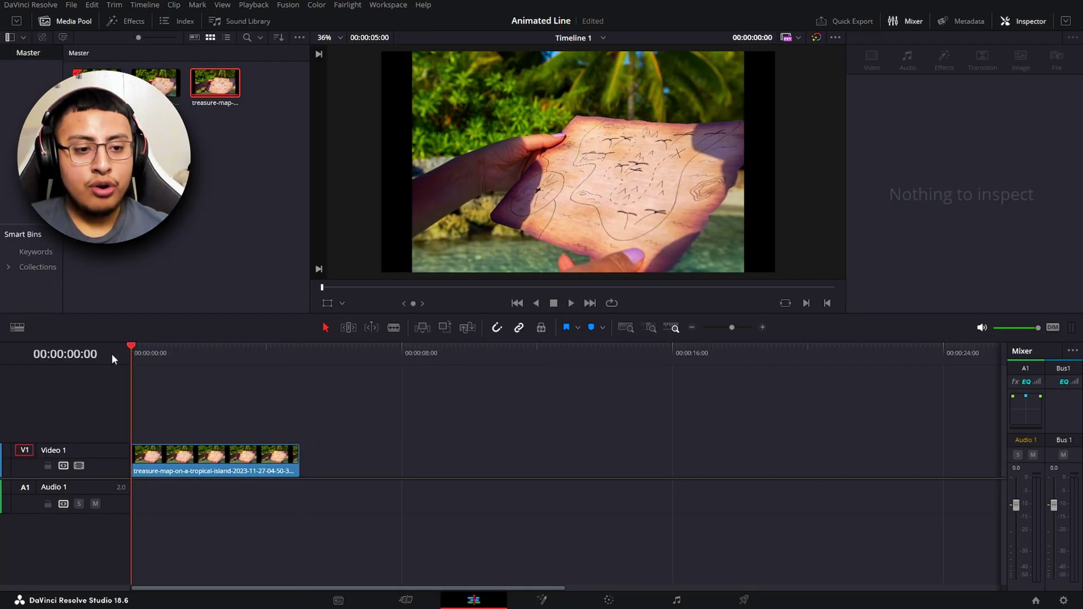
{"action": "key", "text": "ctrl+f"}
{"action": "key", "text": "space"}
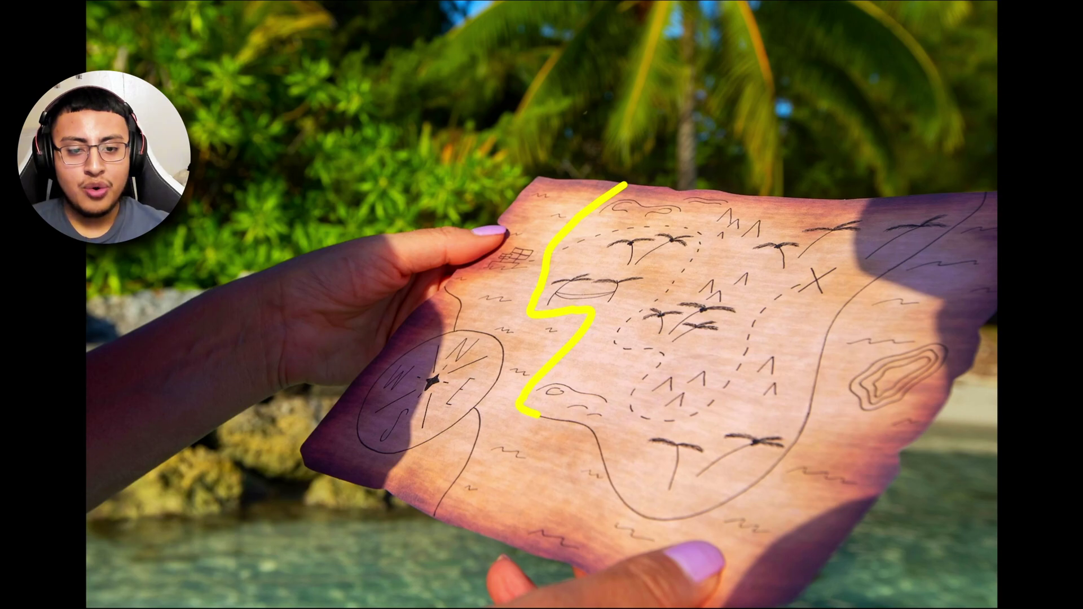